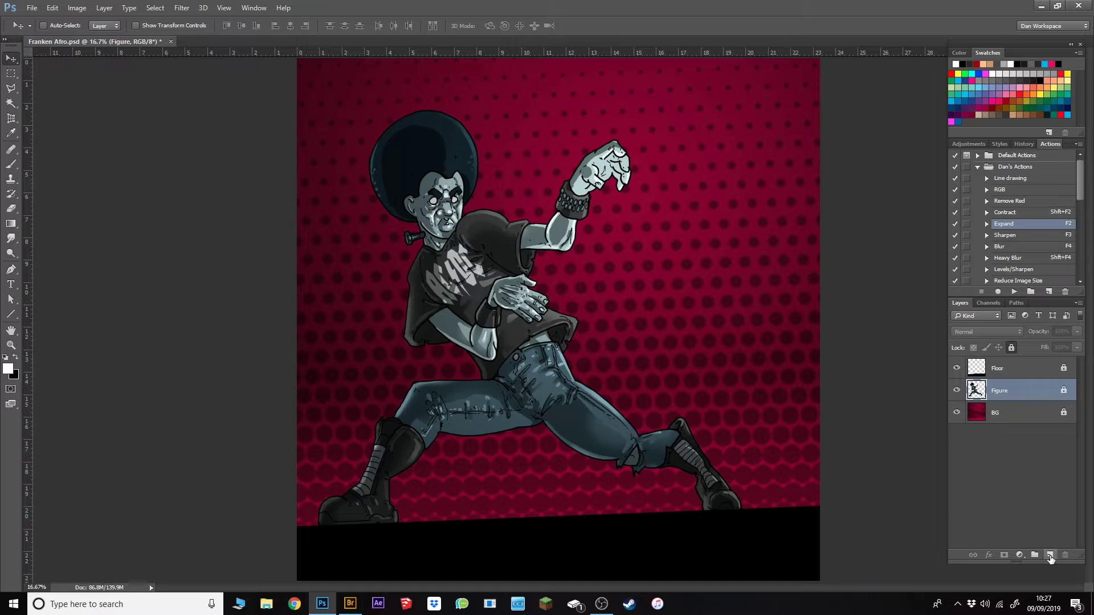
Add a new layer directly above the Figure layer and name it "Lightning effect"
click(1050, 556)
double_click(998, 391)
text(Lightn)
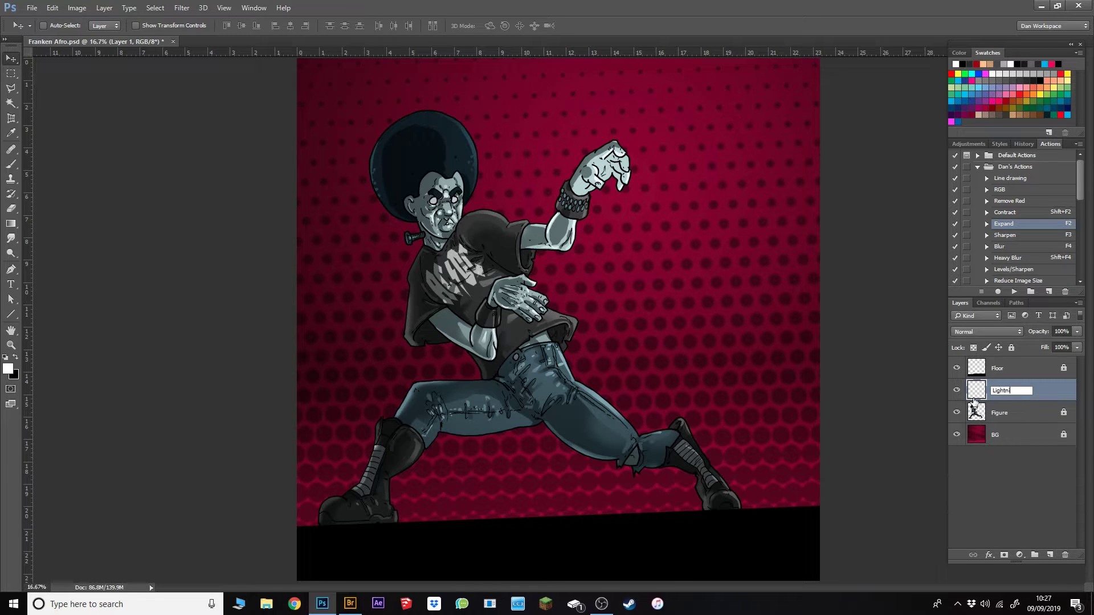
text(ing effect)
key(Return)
key(z)
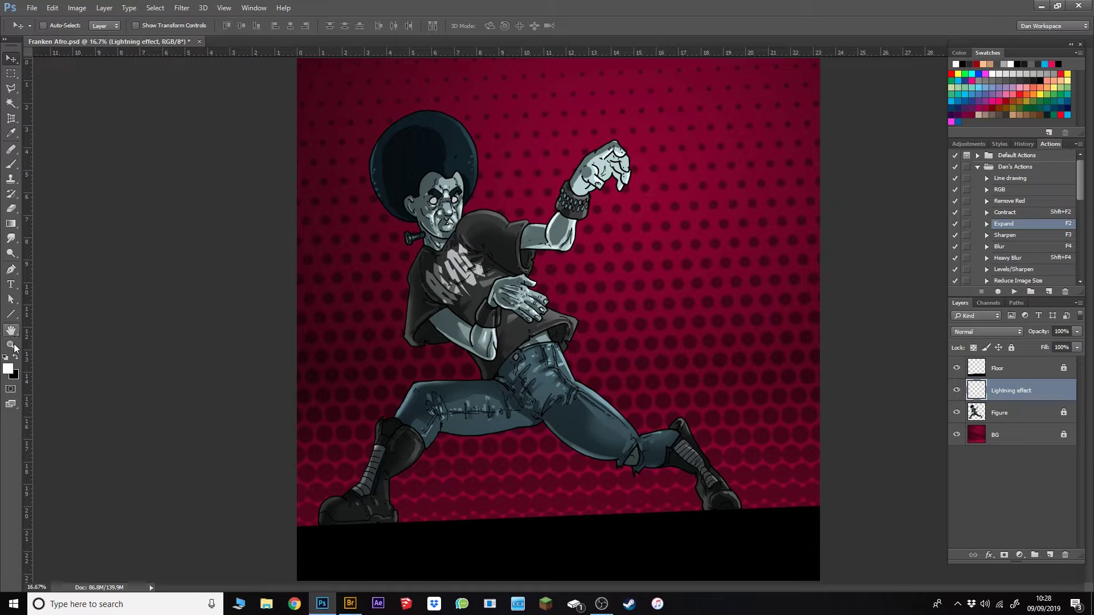
click(652, 166)
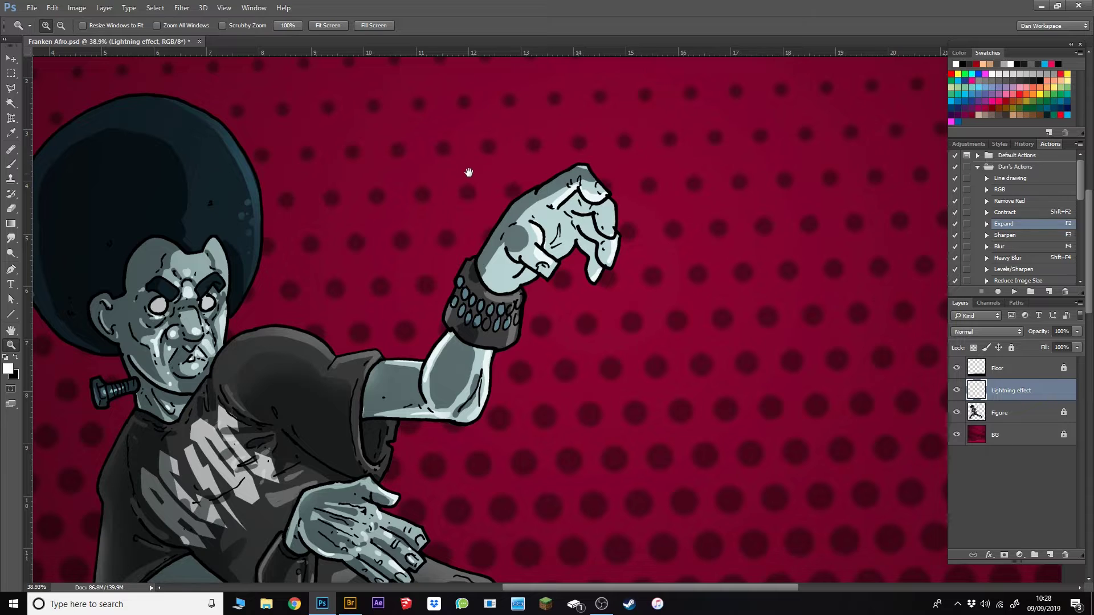
drag(466, 171, 429, 209)
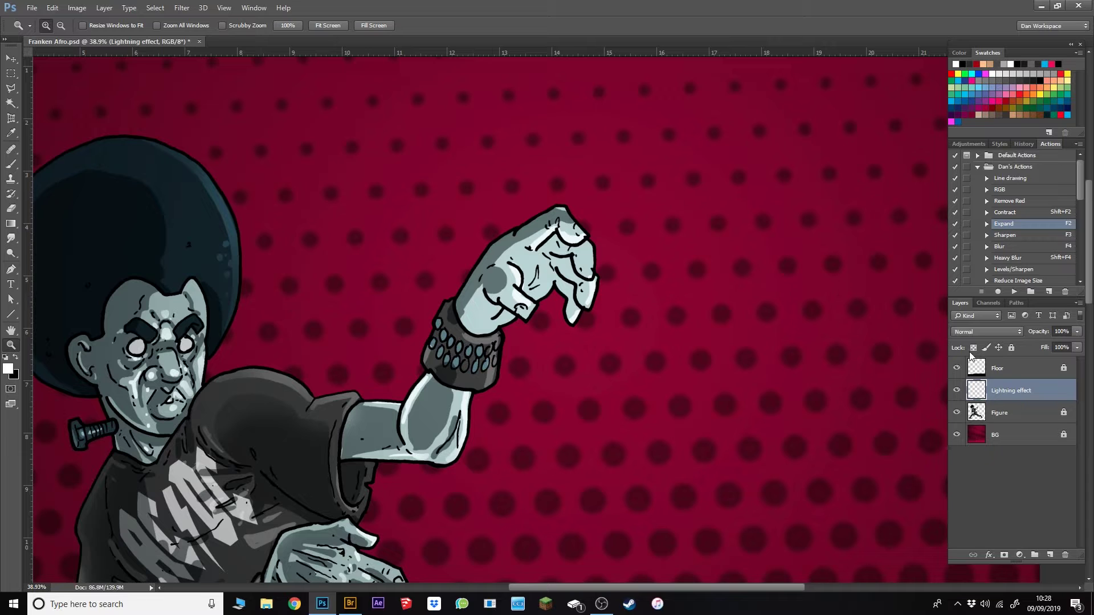
double_click(1052, 395)
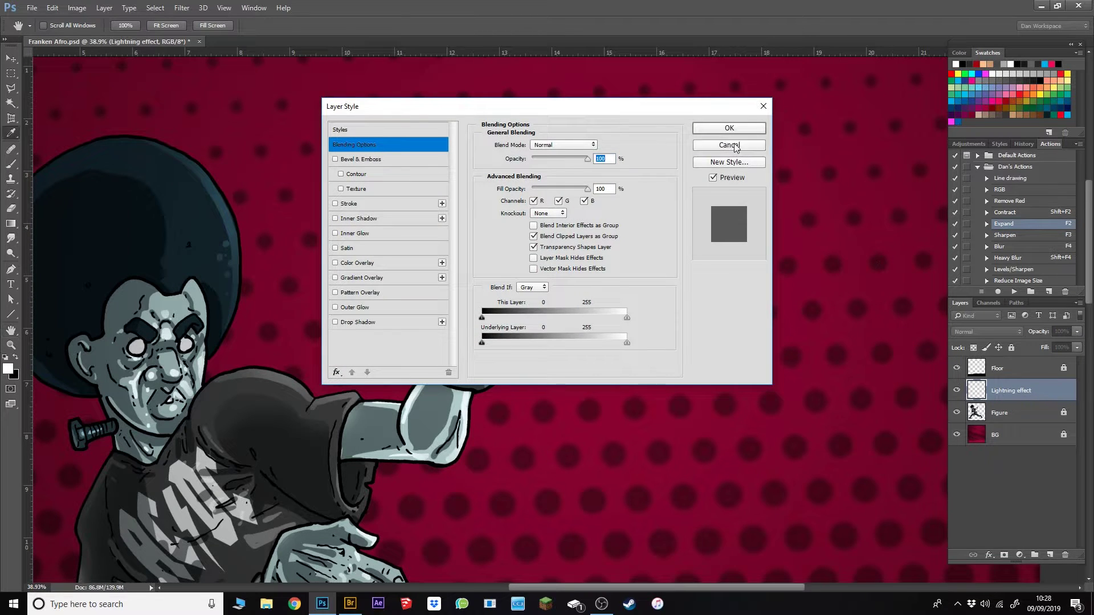
click(756, 146)
click(103, 8)
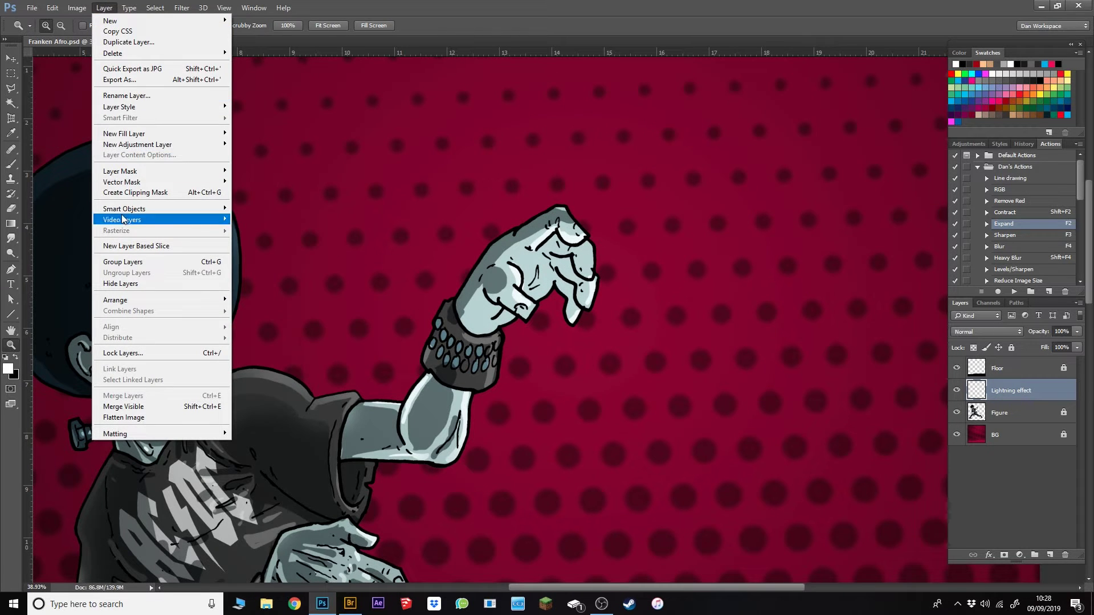
mouse_move(158, 147)
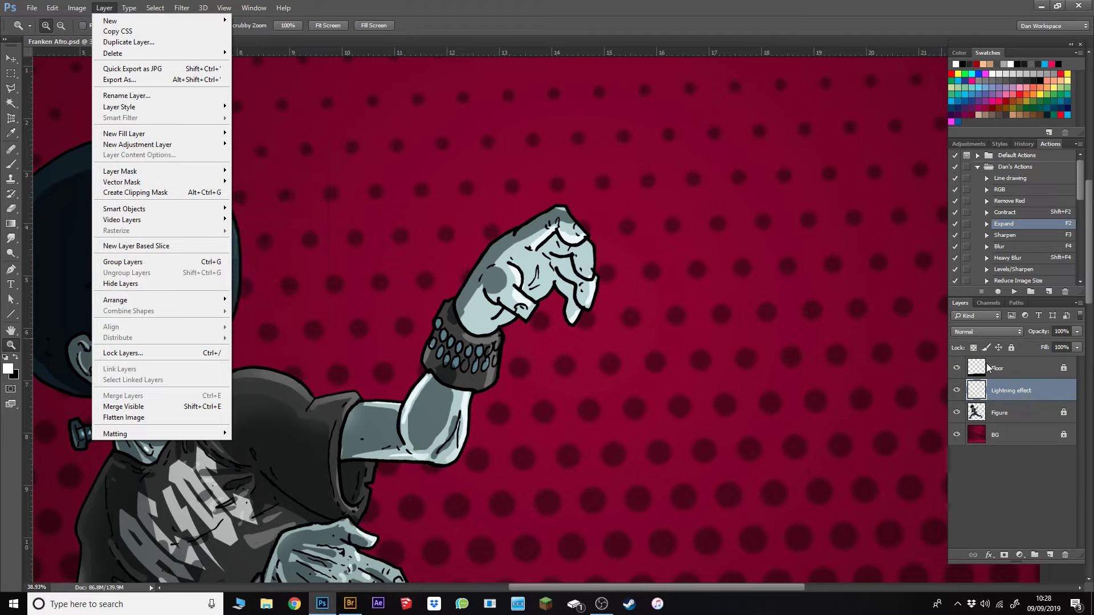
click(1045, 391)
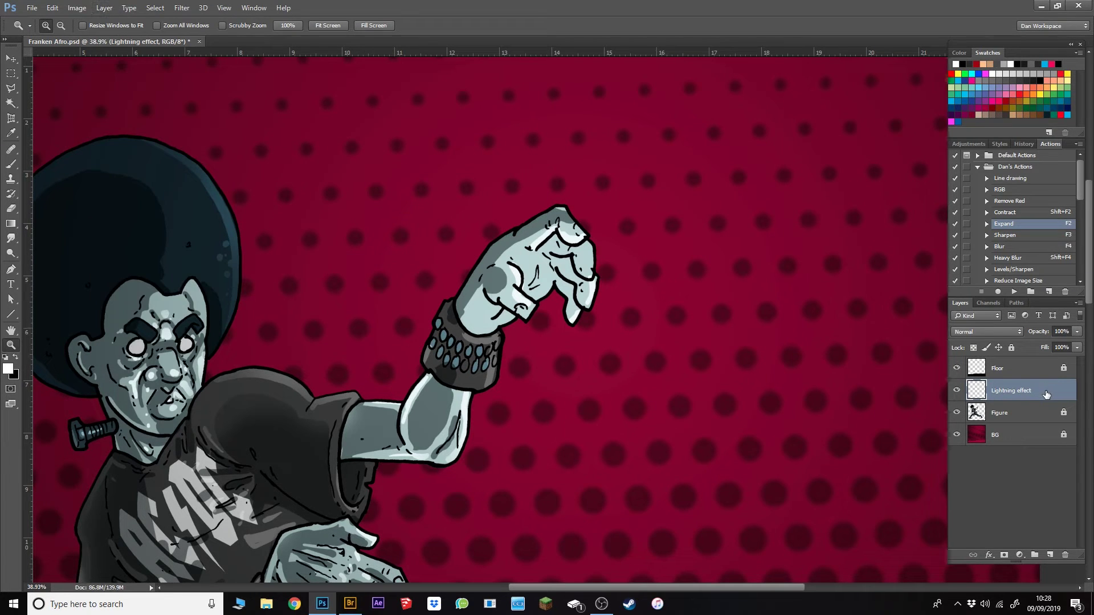
double_click(1037, 396)
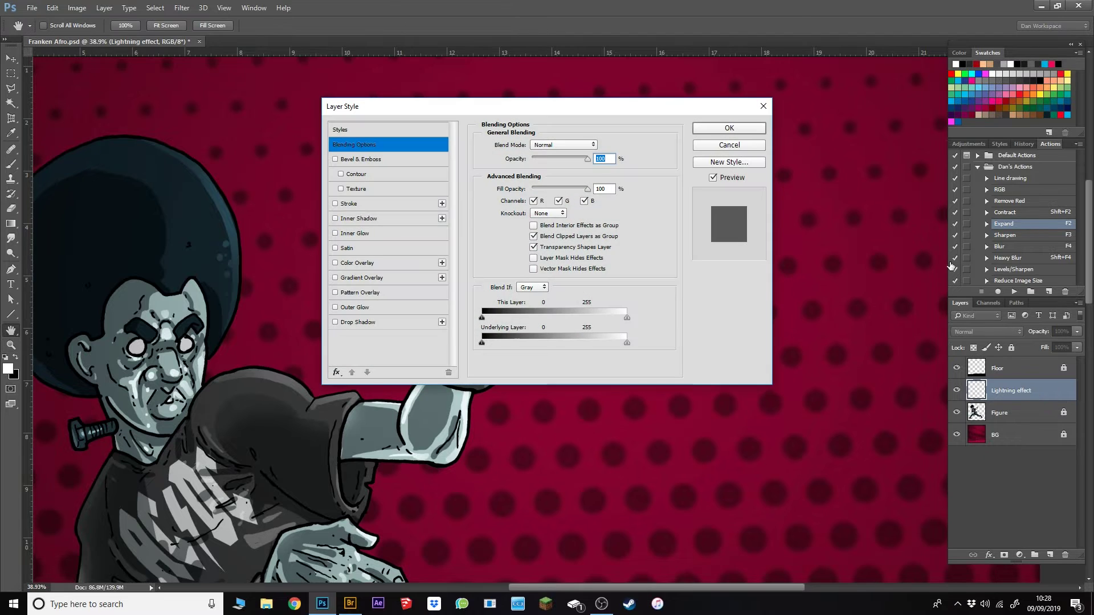
click(757, 149)
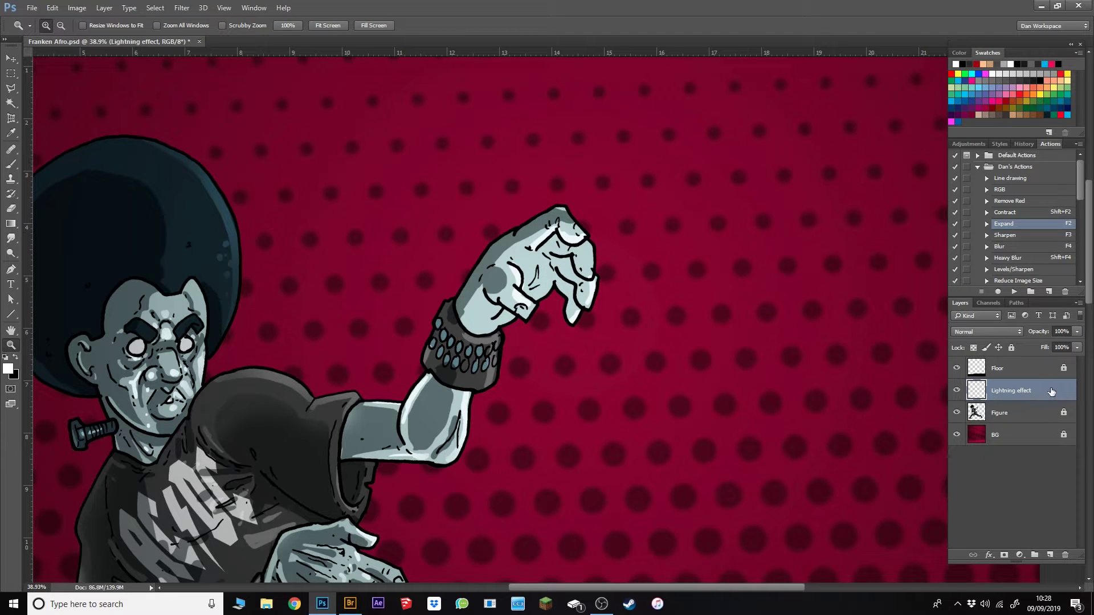
Paint a thick white test patch with an enlarged brush on the Lightning effect layer, between the hair and the raised hand
click(10, 164)
mouse_move(362, 133)
mouse_down()
mouse_move(313, 156)
mouse_move(376, 153)
mouse_up()
key(ctrl+z)
key(period)
key(period)
mouse_move(341, 142)
mouse_down()
mouse_move(352, 151)
mouse_move(305, 171)
mouse_move(433, 149)
mouse_move(311, 197)
mouse_up()
Give the Lightning effect layer a Color Overlay reset to its defaults, white in Normal mode at full opacity
double_click(1063, 396)
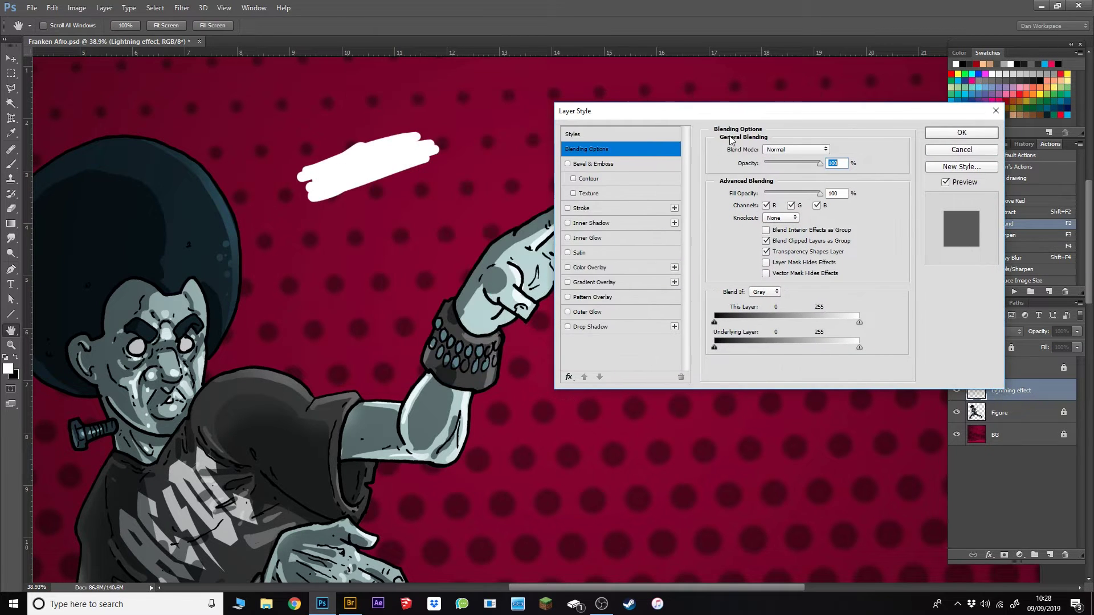
click(597, 270)
click(831, 150)
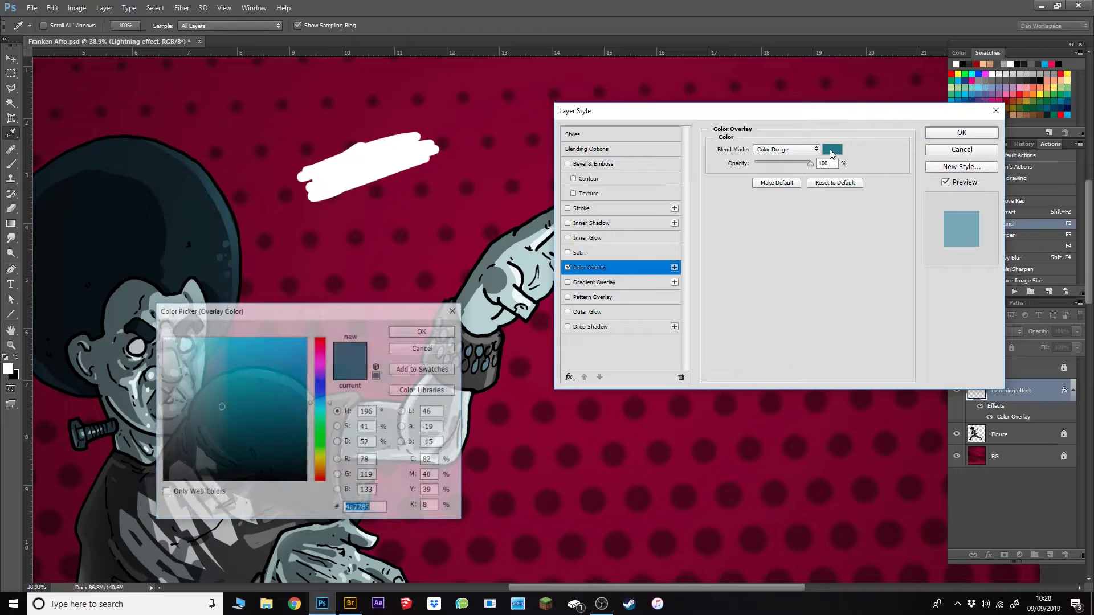
click(444, 349)
click(841, 184)
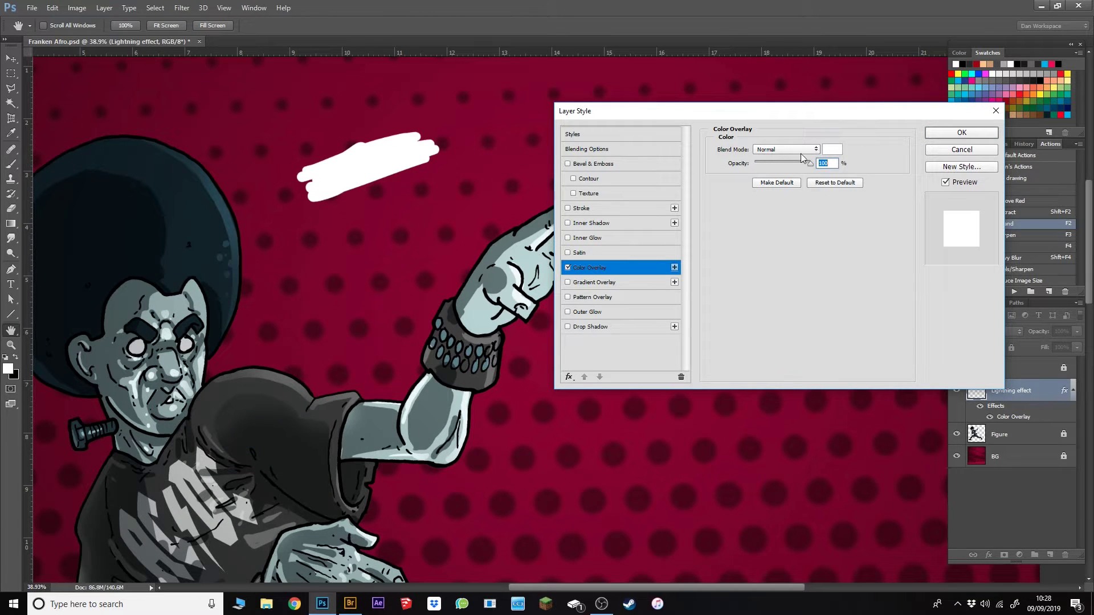
Add an Outer Glow to the layer style, reset it to defaults and raise its opacity to 100%
click(613, 314)
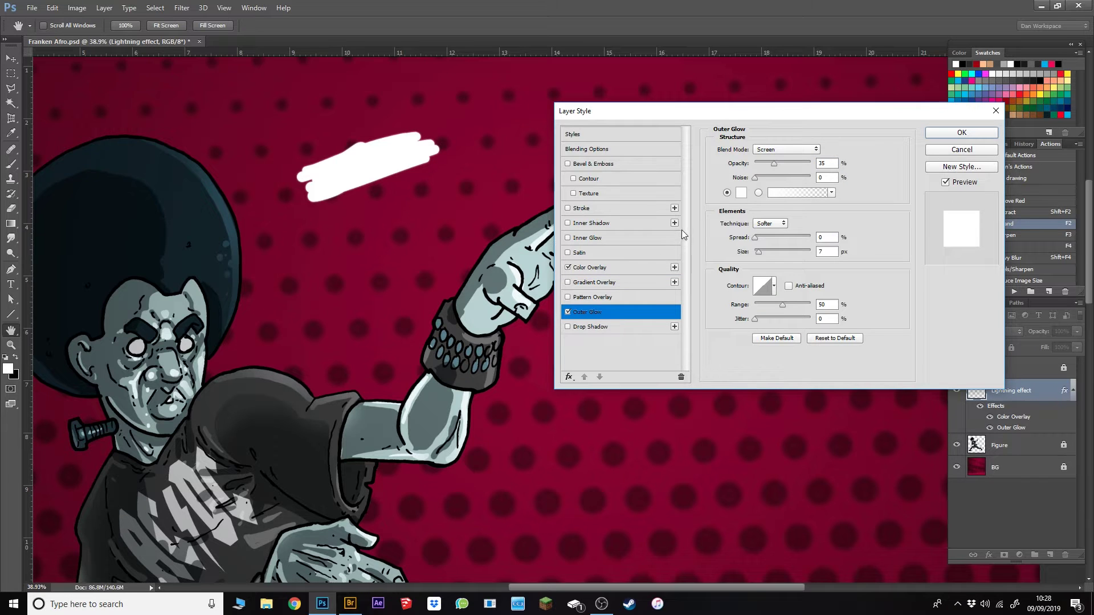
click(840, 340)
drag(779, 165, 826, 164)
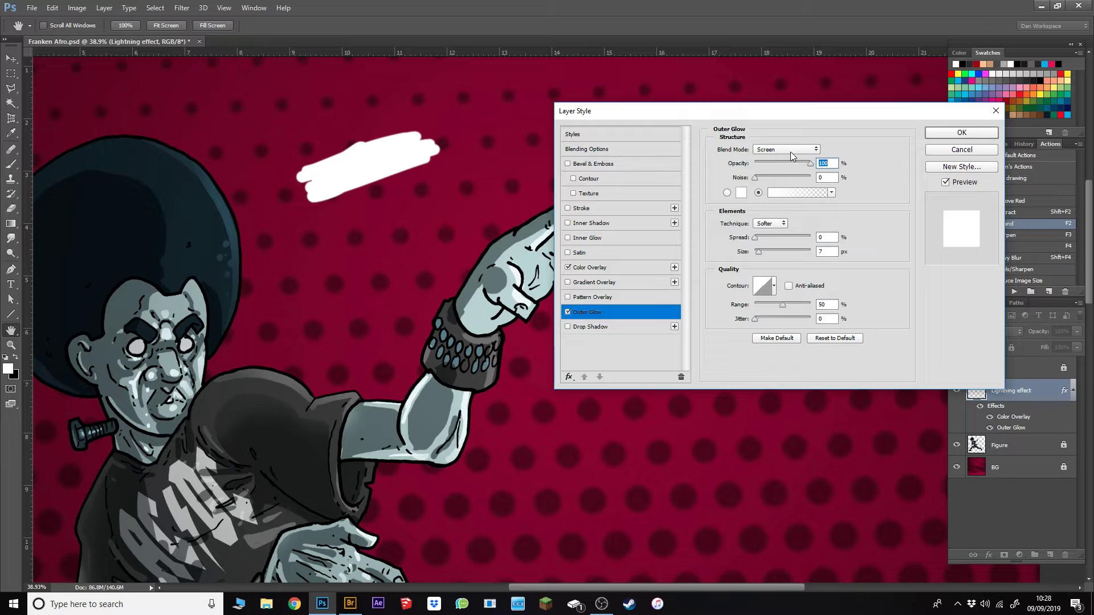
Set the Outer Glow colour to bright cyan, 00eaff
click(741, 193)
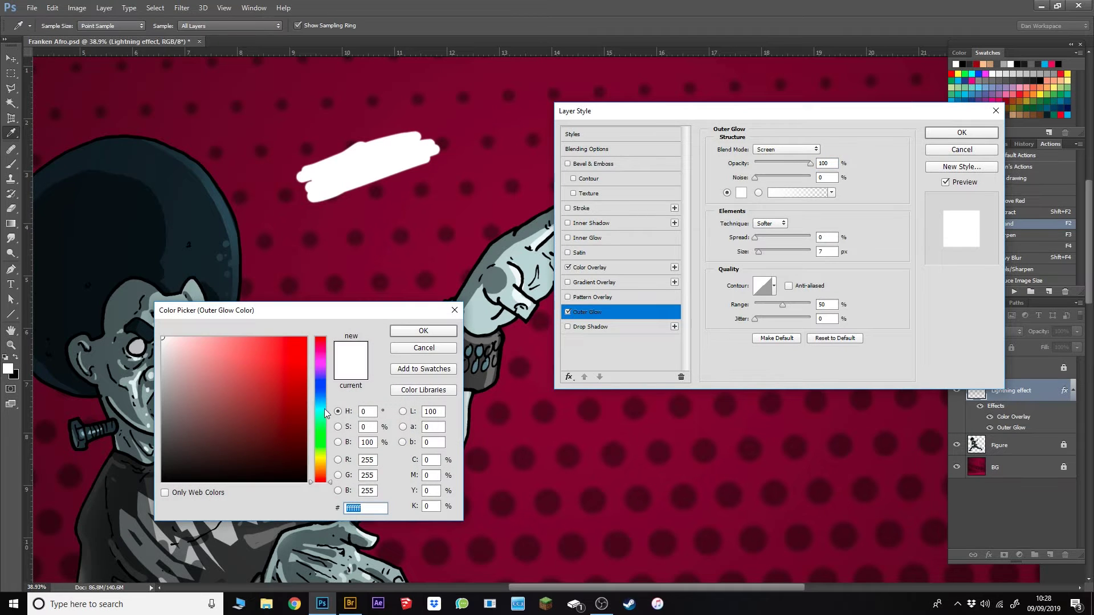
click(323, 411)
click(305, 338)
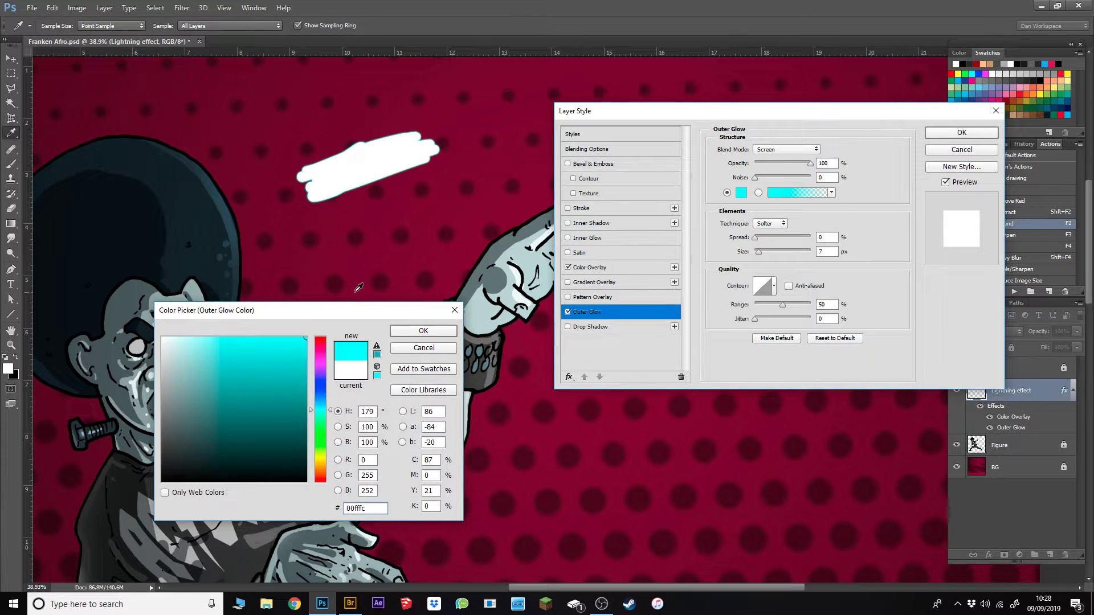
drag(327, 417, 331, 414)
click(331, 414)
drag(328, 414, 331, 410)
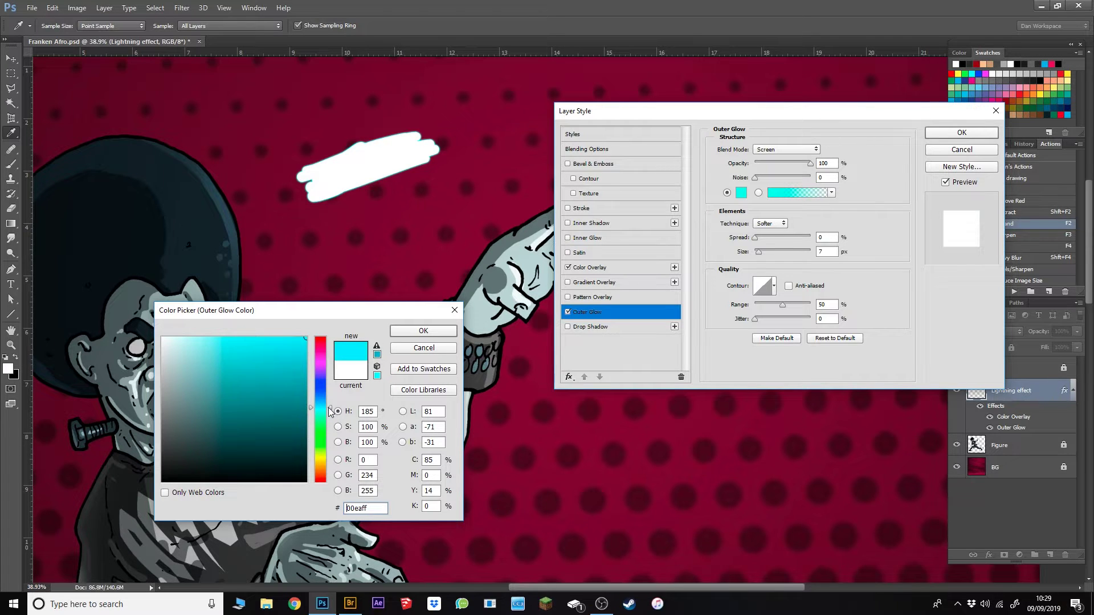
click(423, 331)
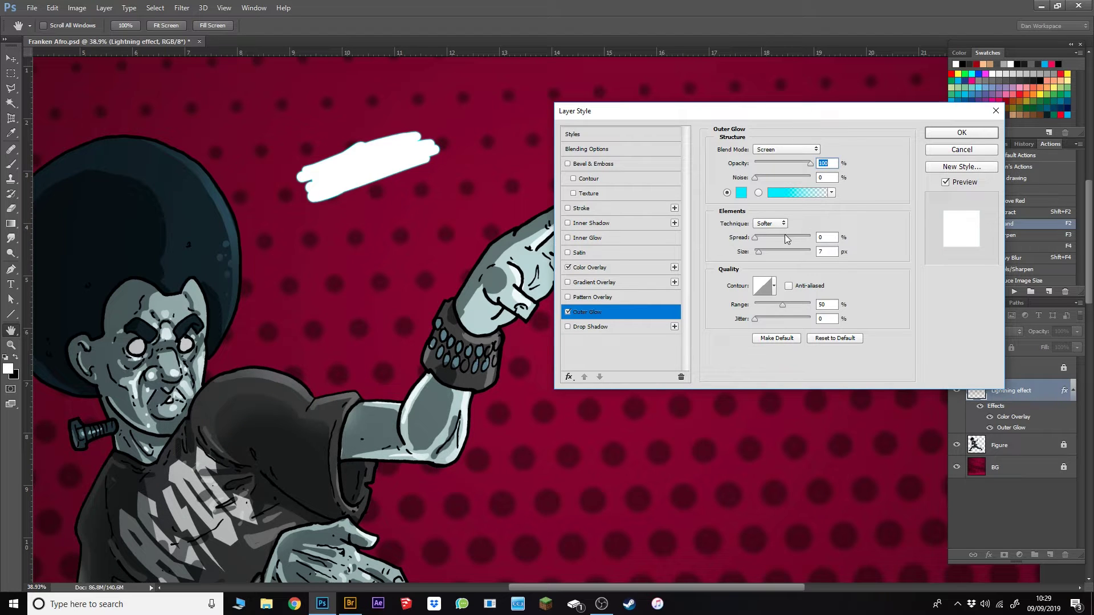
Set the Outer Glow's spread to 3% and size to 57 px, compare the Precise technique, keep Softer and apply the style
mouse_move(759, 251)
mouse_down()
mouse_move(773, 251)
mouse_move(766, 242)
mouse_move(752, 247)
mouse_move(797, 251)
mouse_move(741, 250)
mouse_move(812, 250)
mouse_move(815, 238)
mouse_move(783, 252)
mouse_move(754, 238)
mouse_move(771, 254)
mouse_up()
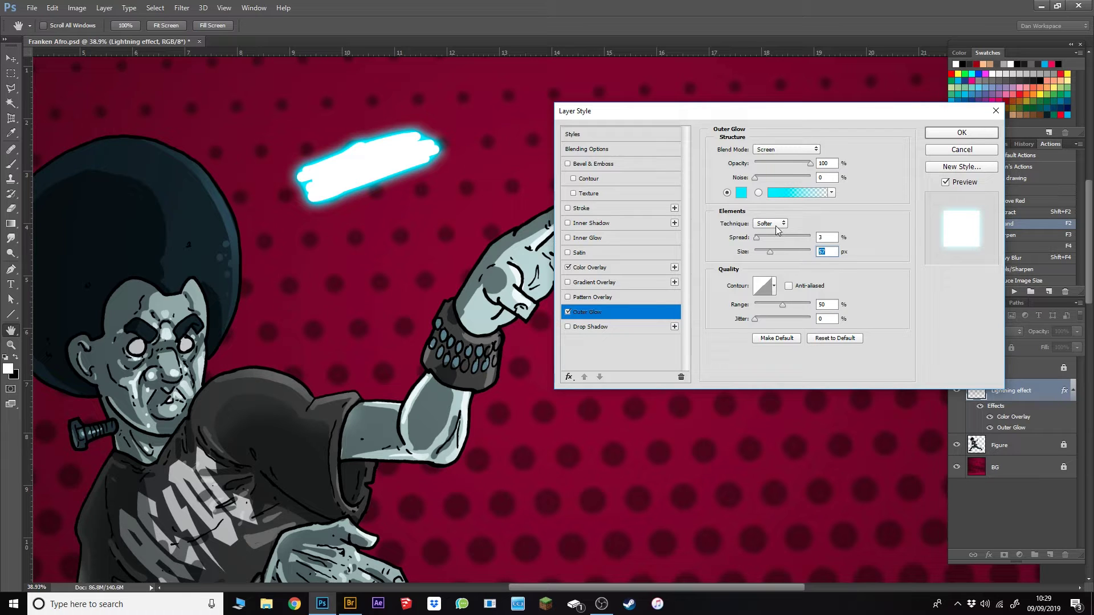
click(775, 226)
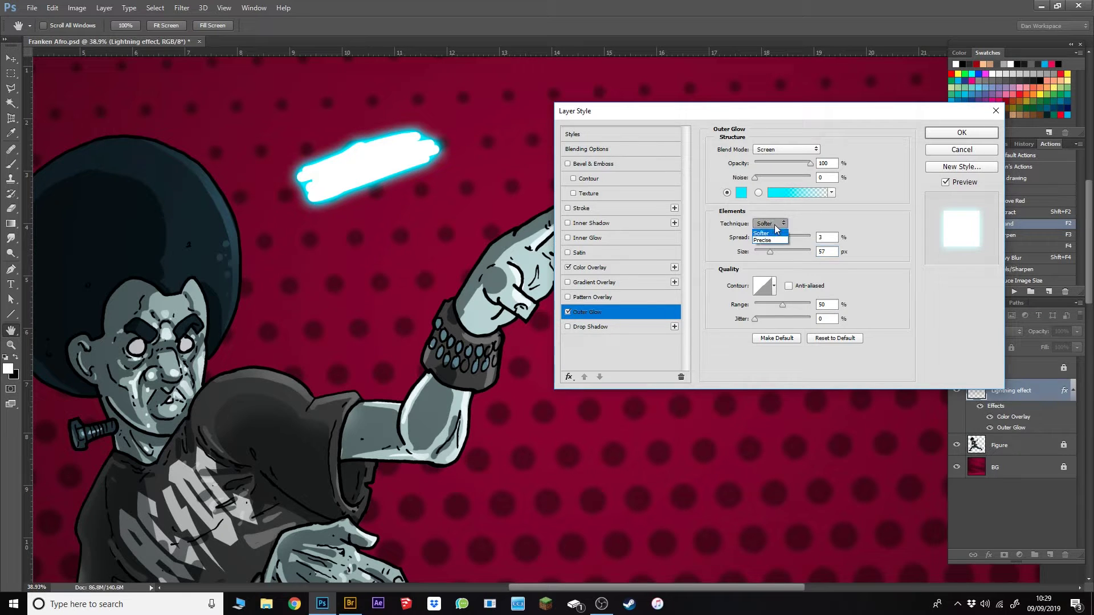
click(771, 241)
click(774, 225)
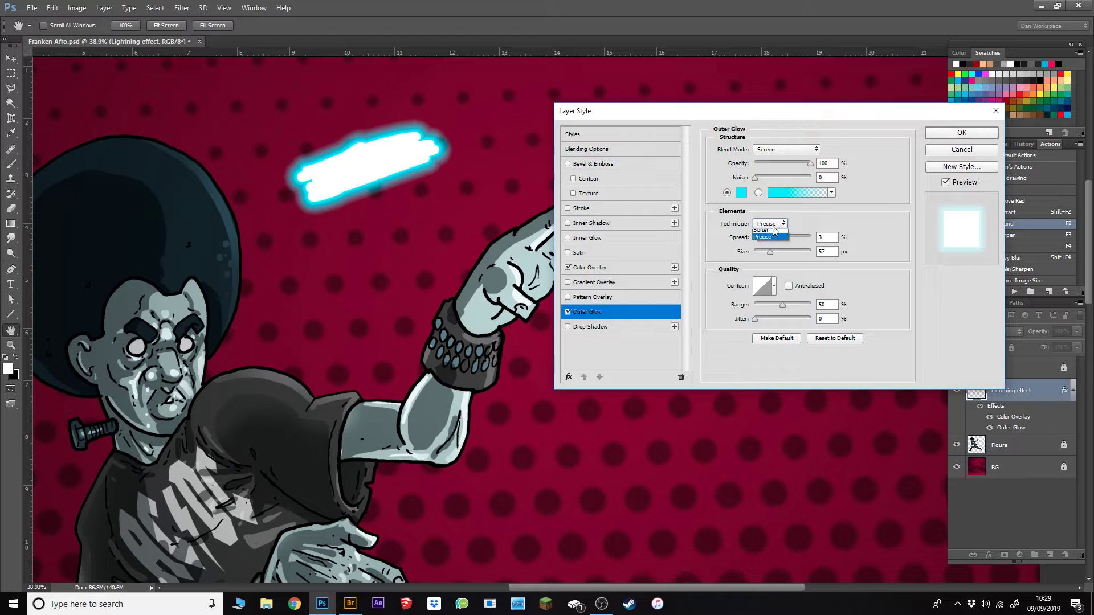
click(780, 231)
click(961, 132)
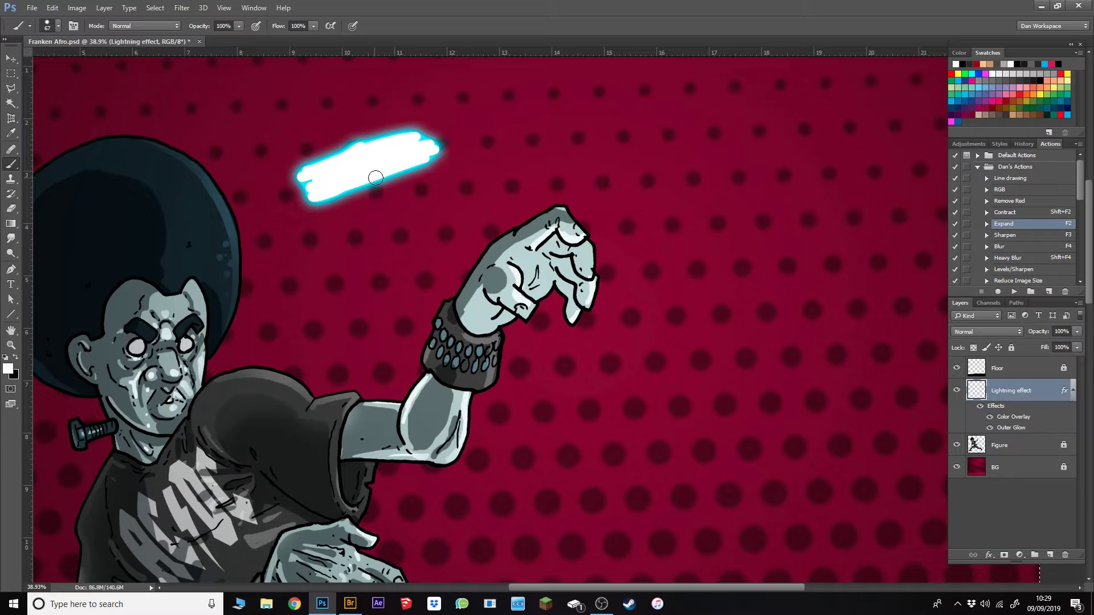
Undo the white test patch on the Lightning effect layer
key(ctrl+z)
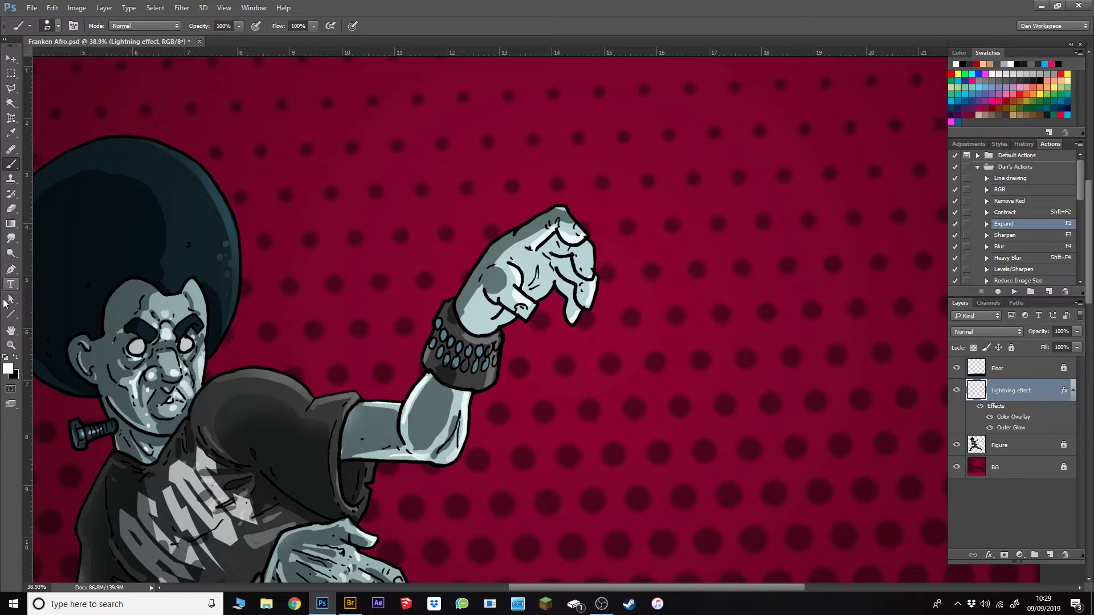
click(11, 345)
alt+click(529, 198)
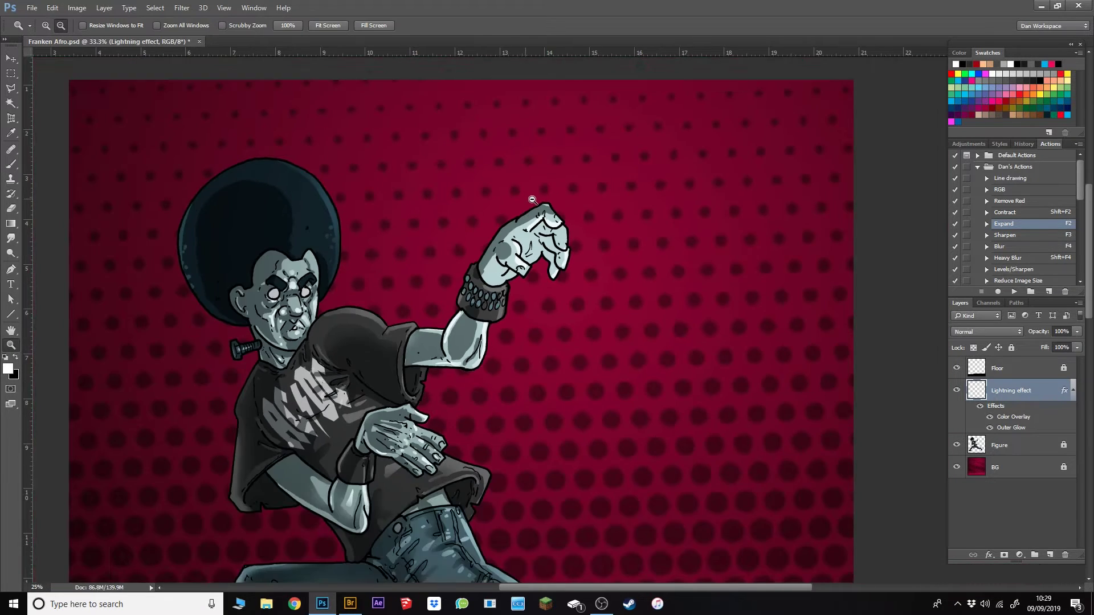
alt+click(550, 199)
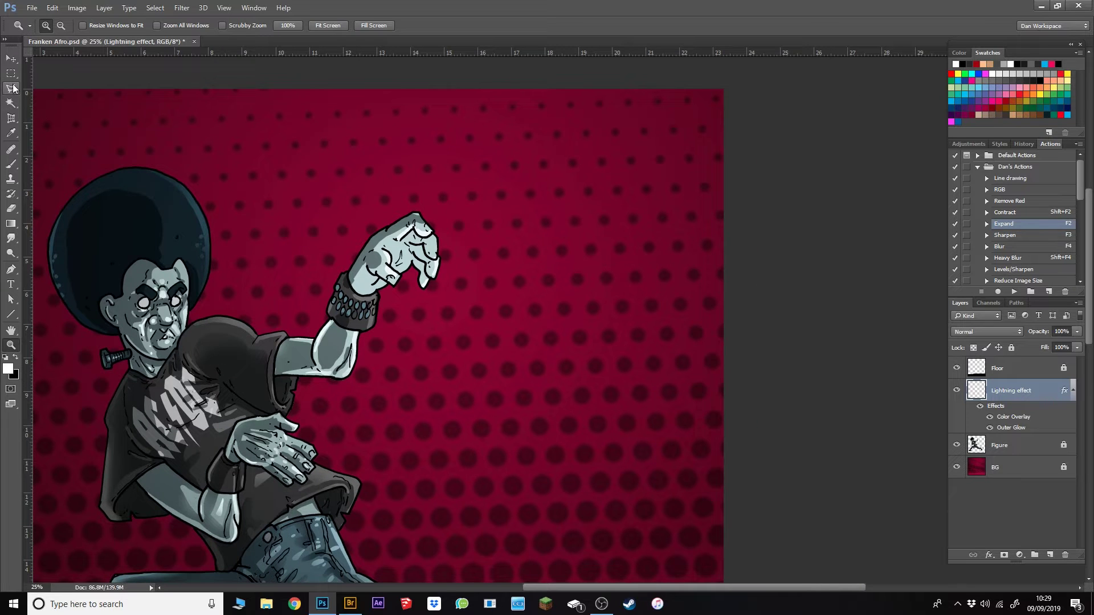
Outline a zigzag lightning bolt with the Polygonal Lasso, widening from the raised hand to beyond the canvas's right edge
click(12, 87)
click(399, 244)
click(461, 164)
click(560, 161)
click(599, 257)
click(653, 208)
click(786, 288)
click(660, 284)
click(605, 334)
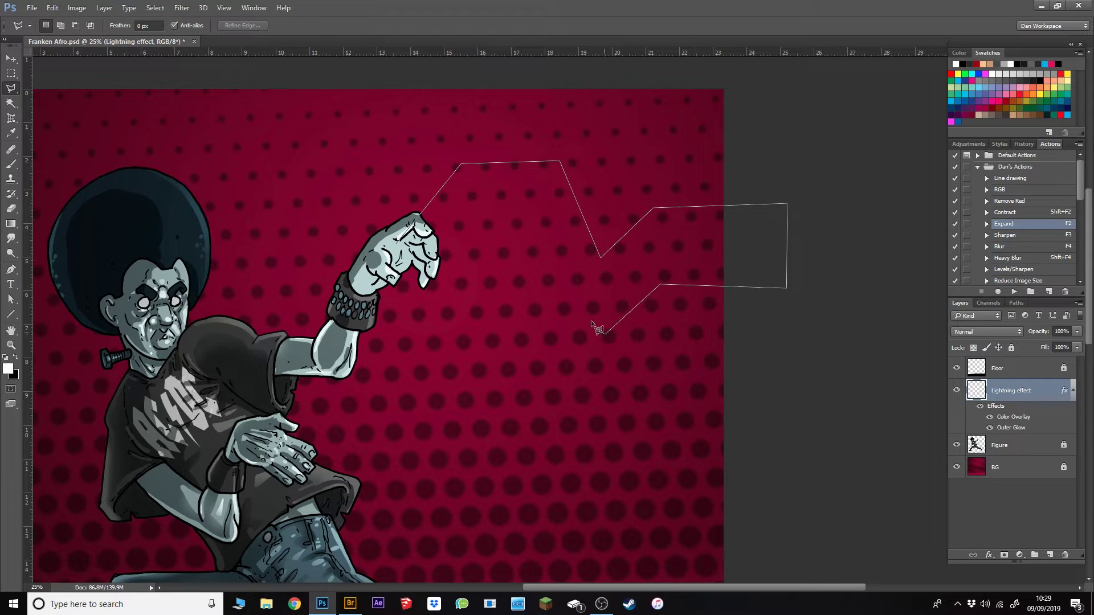
click(529, 212)
click(465, 214)
double_click(400, 252)
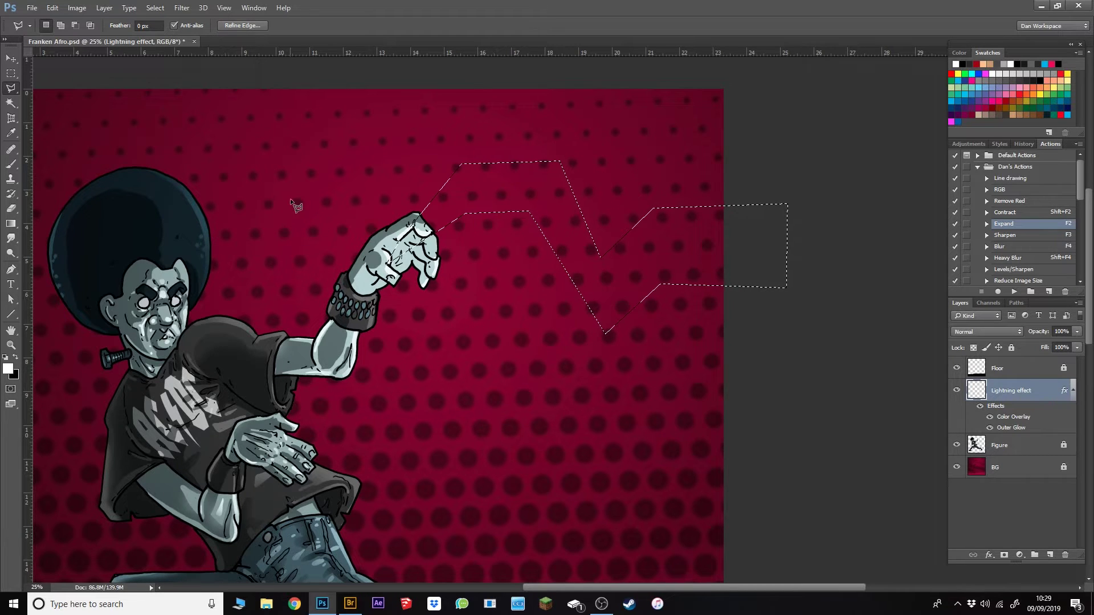
Fill the lightning bolt selection with white using the Paint Bucket, and deselect it
key(g)
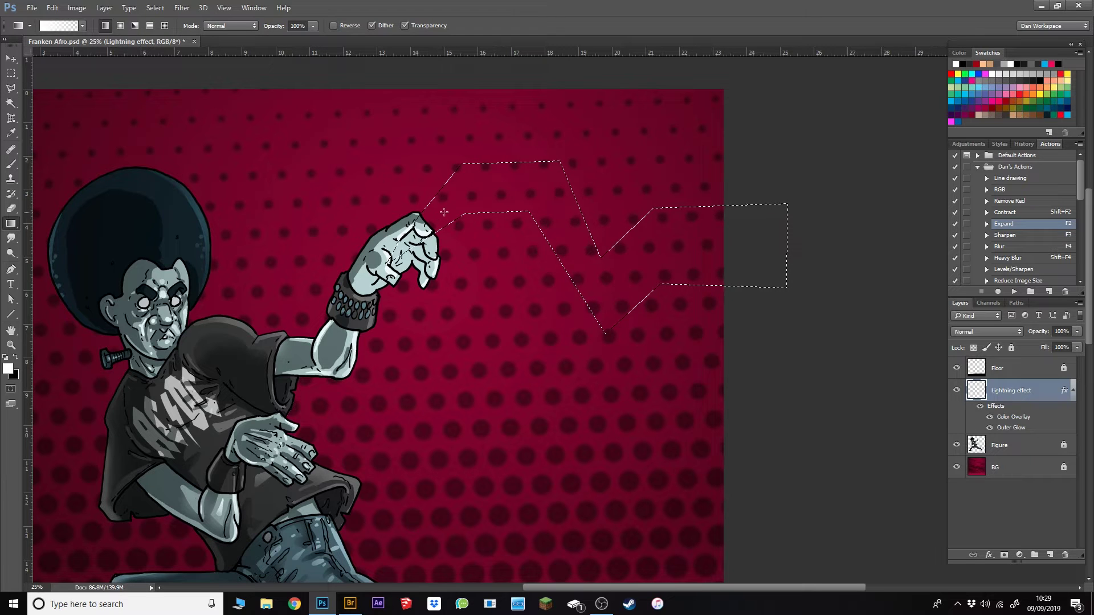
key(shift+g)
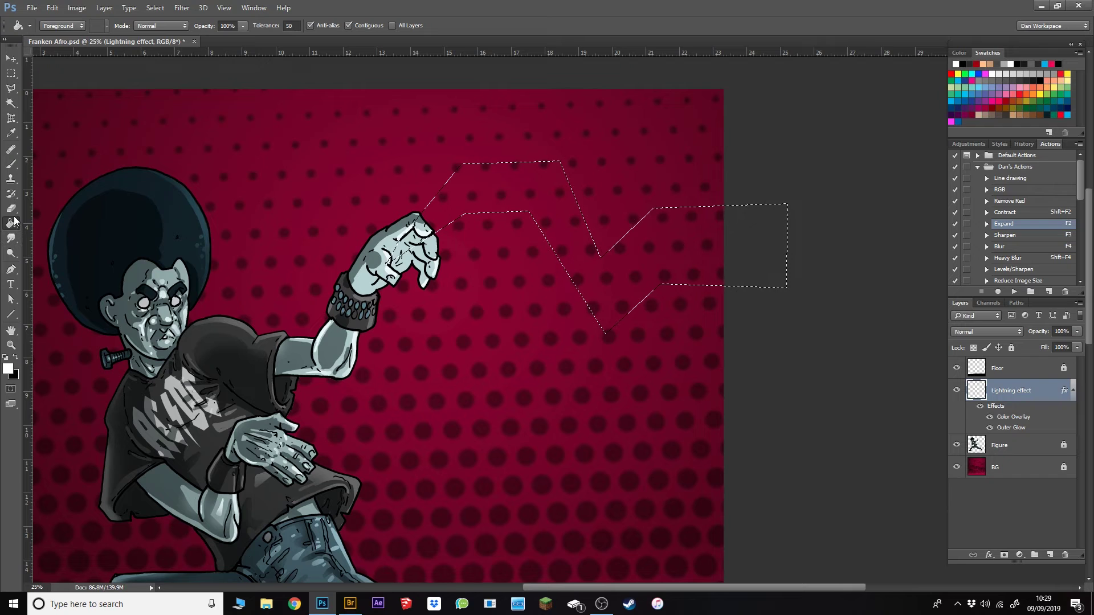
click(556, 214)
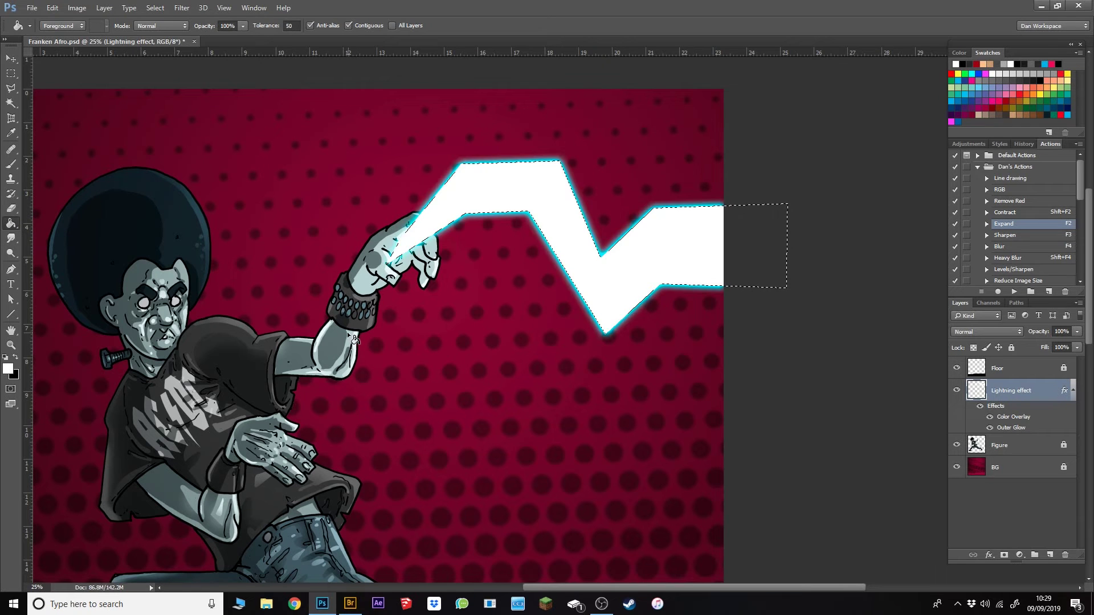
key(ctrl+d)
Collapse the Lightning effect layer's effects list and add a new layer directly above it
click(1073, 391)
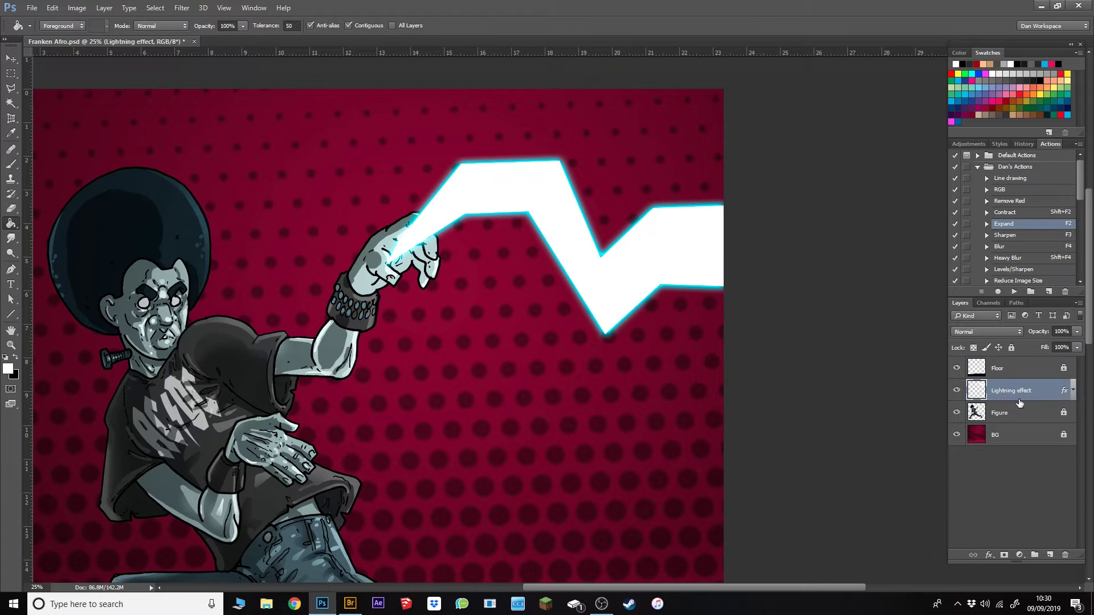
click(1074, 392)
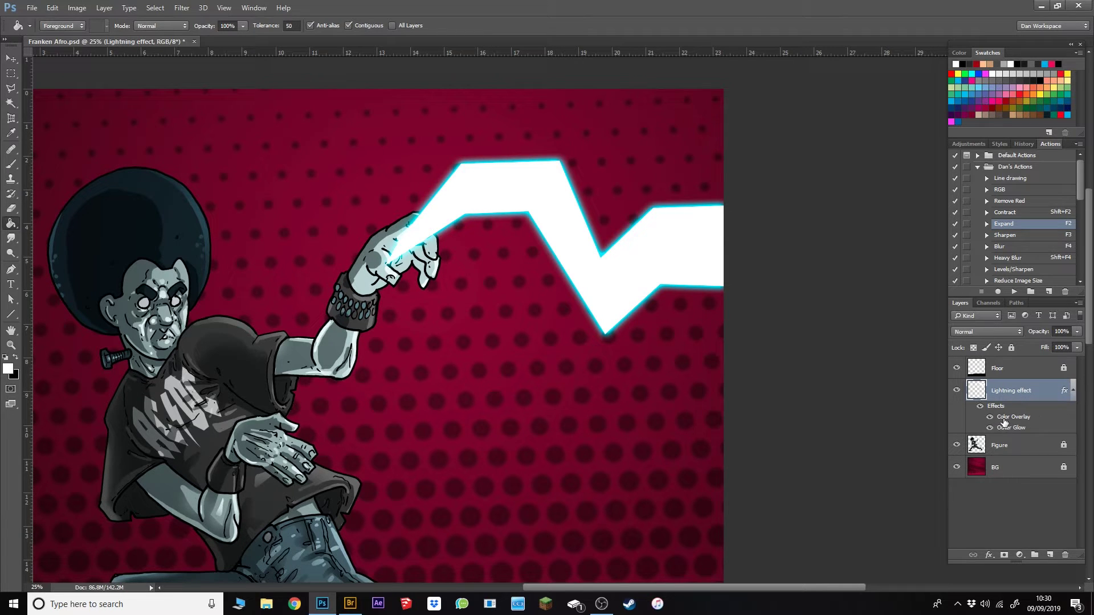
click(1073, 391)
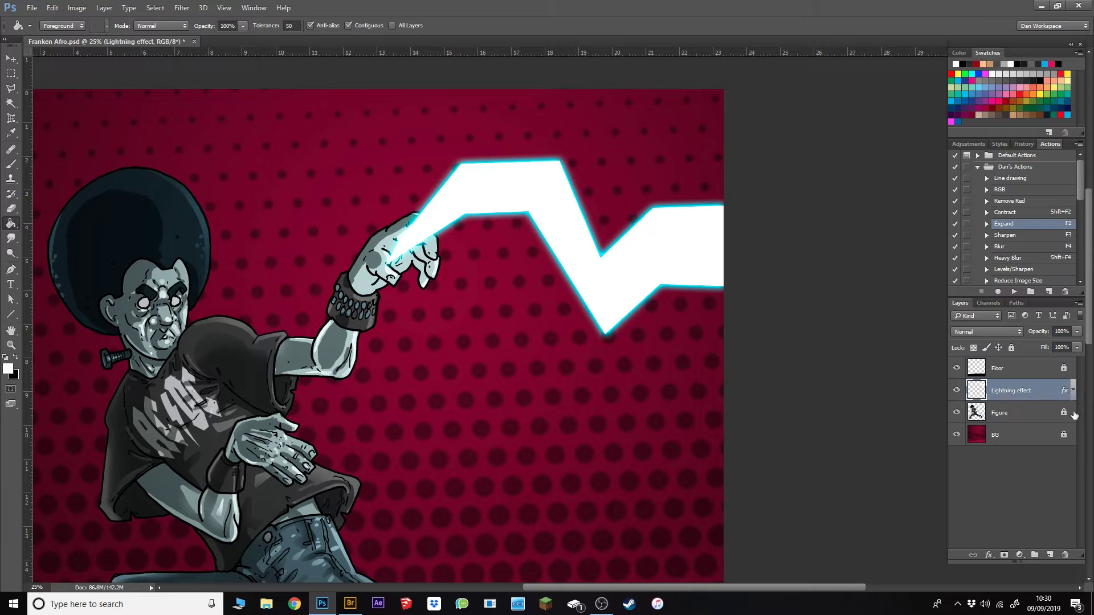
click(1034, 549)
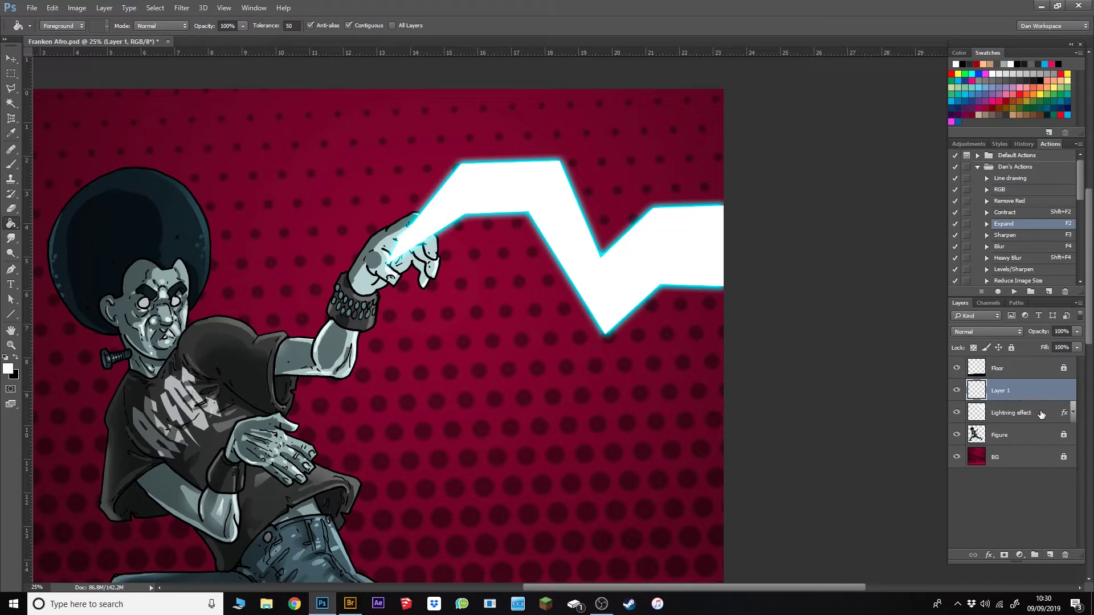
Copy the Lightning effect layer's style and lock that layer
right_click(1039, 409)
click(1025, 338)
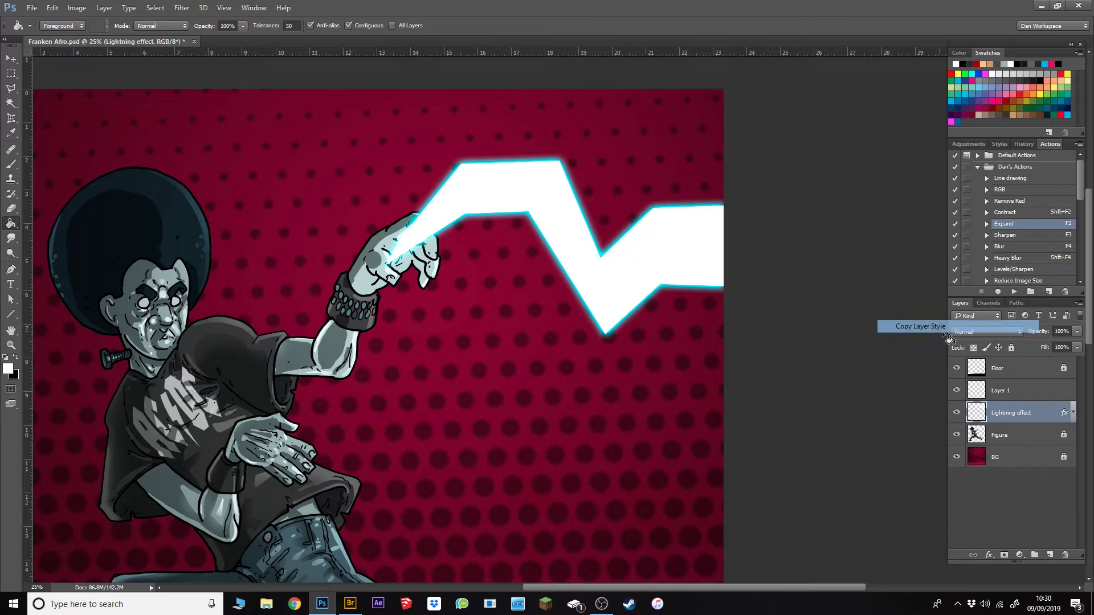
click(998, 348)
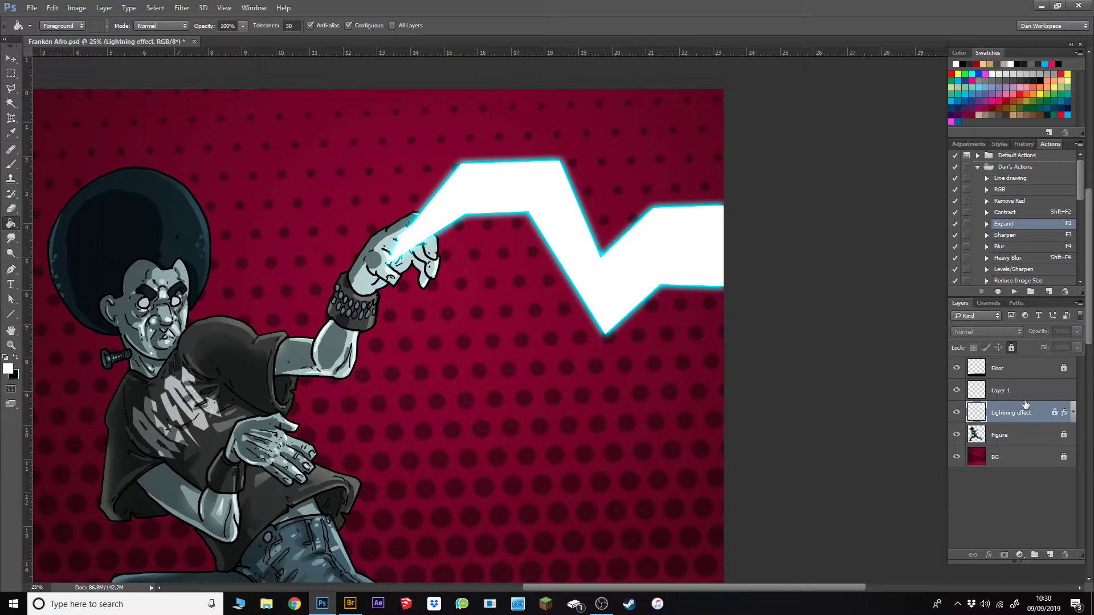
Brush a thin white zigzag streak on Layer 1, weaving across the lightning bolt from the hand to the canvas's right edge
click(1023, 392)
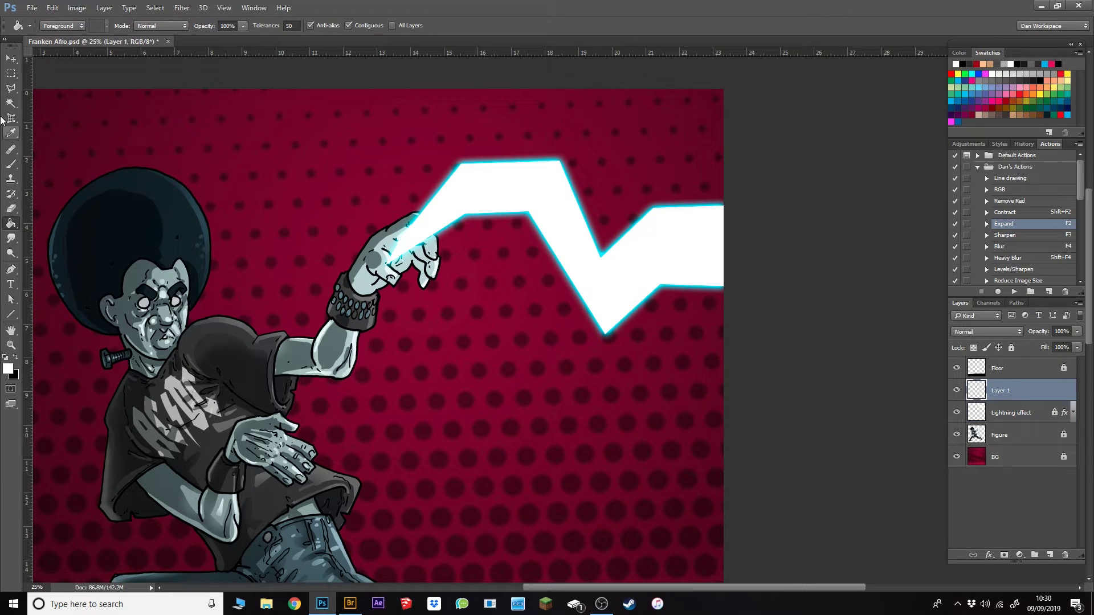
click(12, 164)
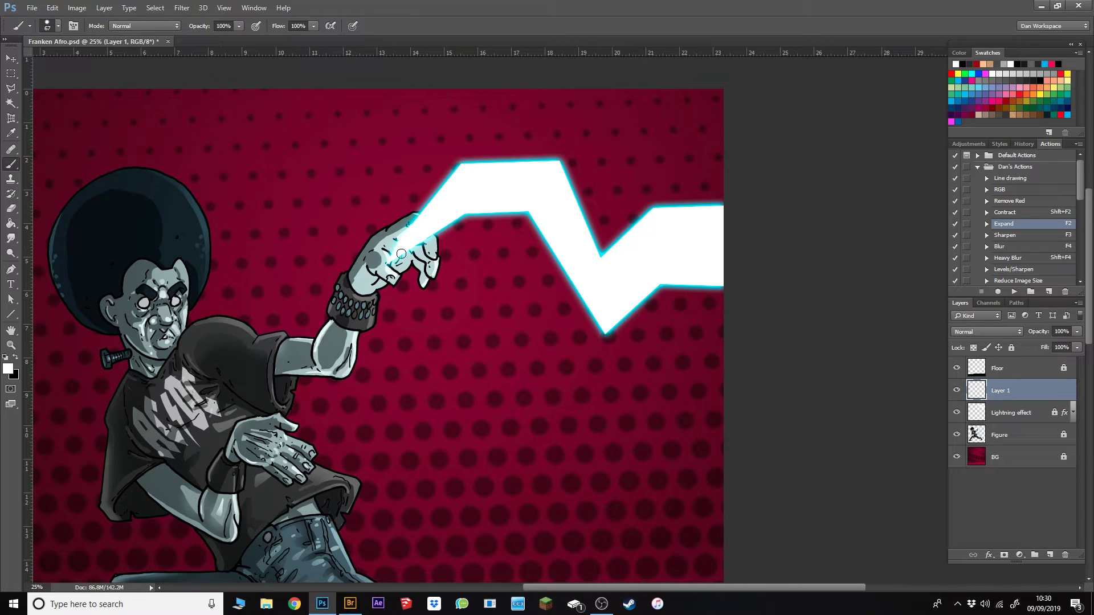
mouse_move(394, 248)
mouse_down()
mouse_move(419, 269)
mouse_move(468, 198)
mouse_move(495, 214)
mouse_move(493, 240)
mouse_move(522, 247)
mouse_move(575, 184)
mouse_move(609, 185)
mouse_move(637, 264)
mouse_move(672, 271)
mouse_move(672, 316)
mouse_move(694, 315)
mouse_move(690, 253)
mouse_up()
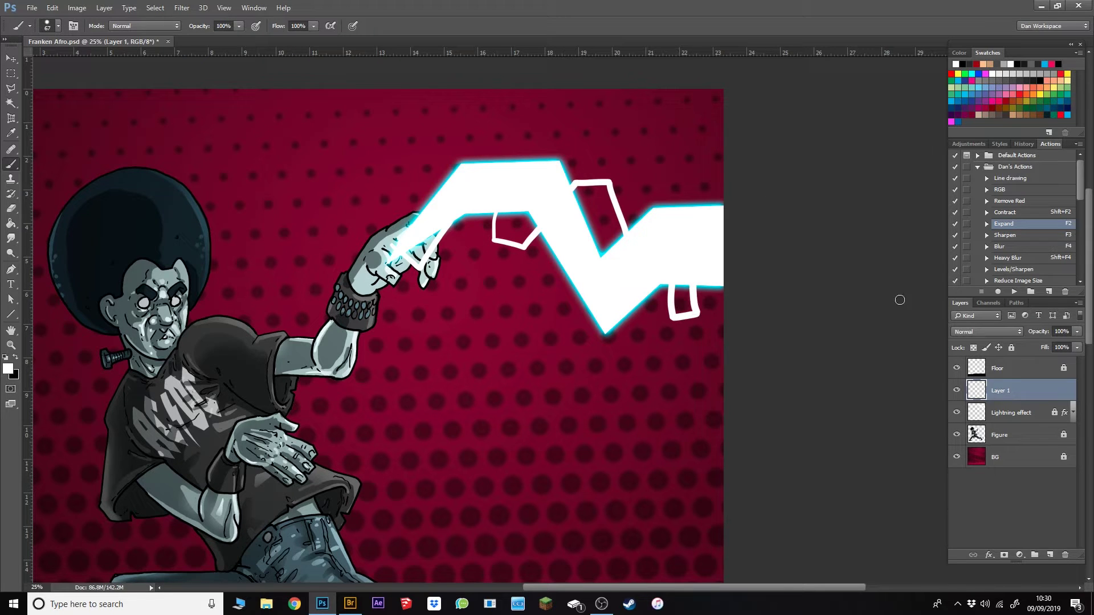
Paste the copied style onto Layer 1 and set its Outer Glow to Normal blending, 0% spread and 32 px size
right_click(1031, 392)
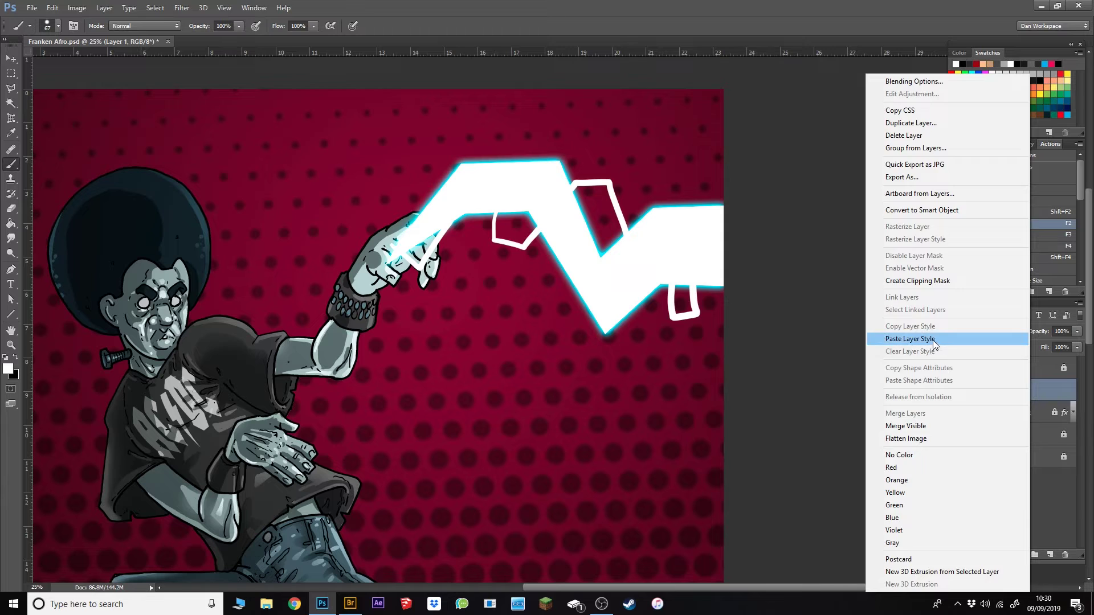
click(906, 339)
double_click(1033, 392)
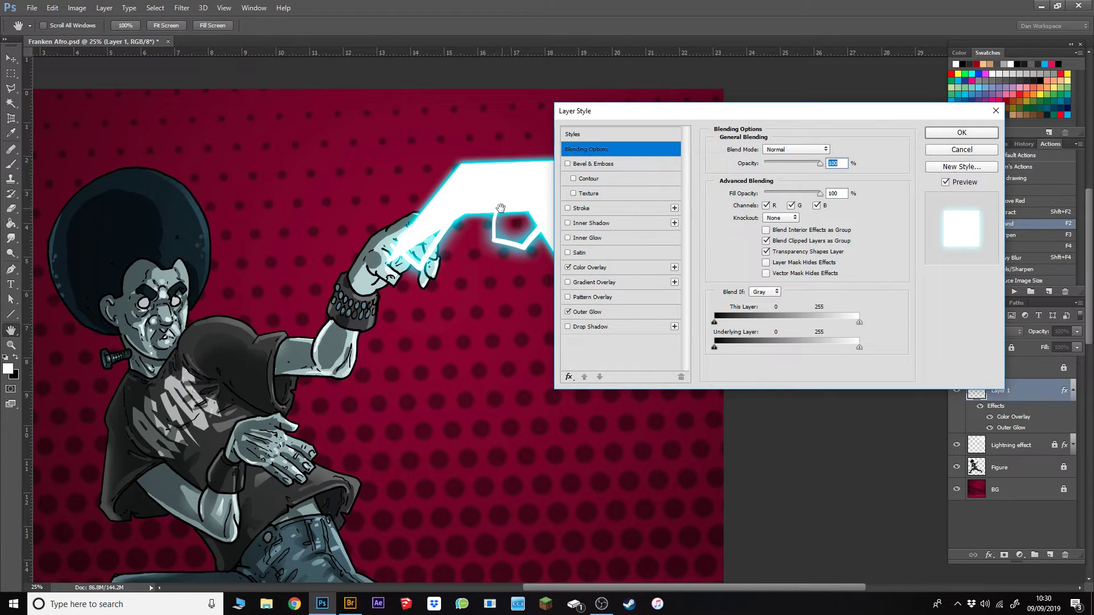
click(607, 312)
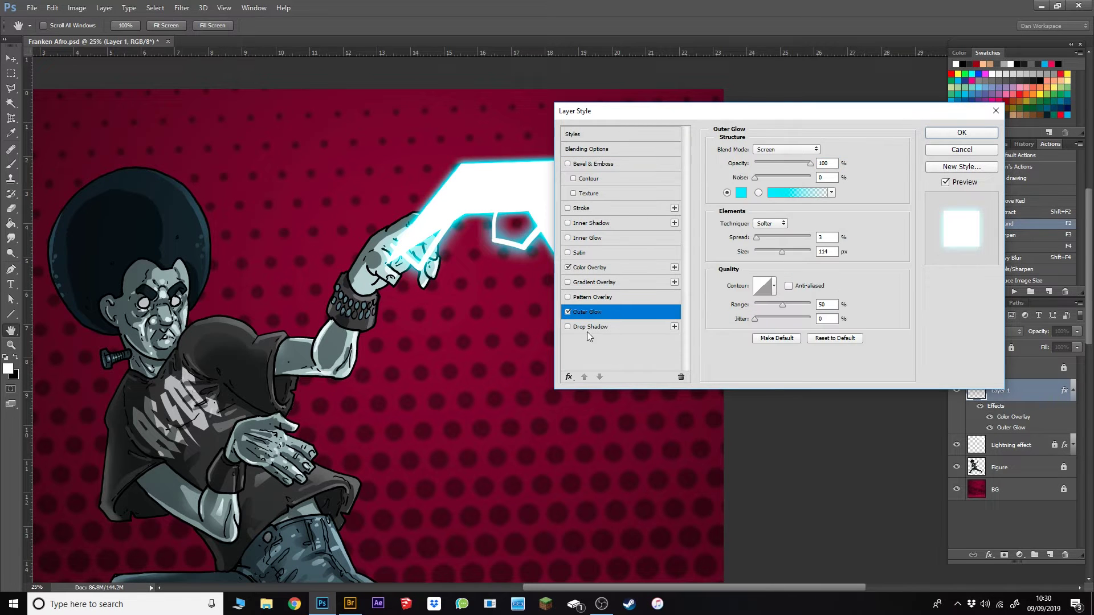
click(784, 149)
click(774, 151)
drag(821, 113, 859, 167)
mouse_move(860, 302)
mouse_down()
mouse_move(829, 288)
mouse_move(850, 303)
mouse_up()
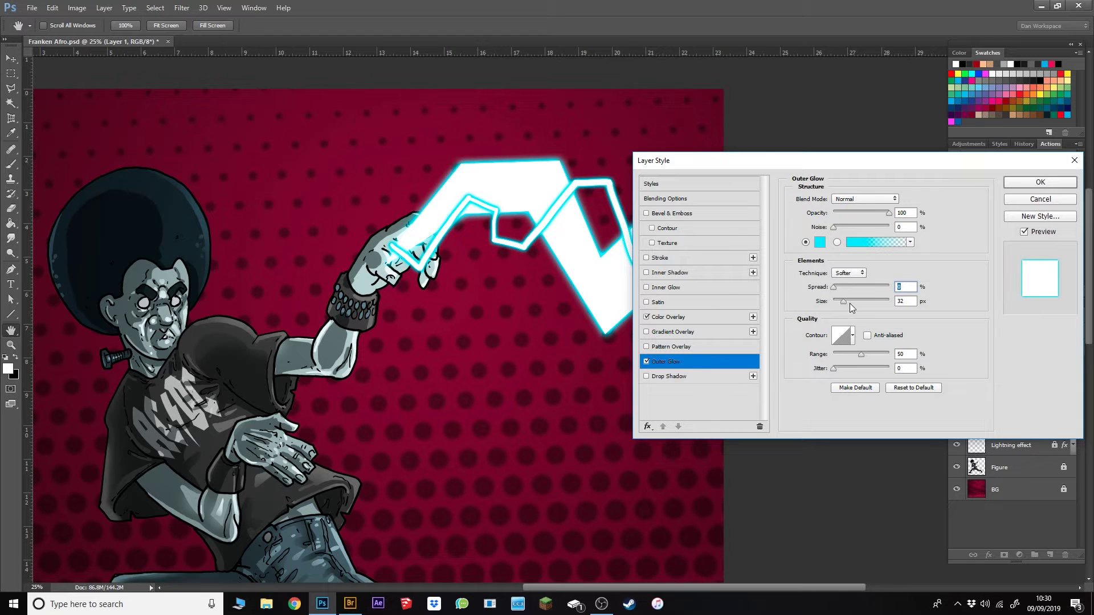
click(1029, 181)
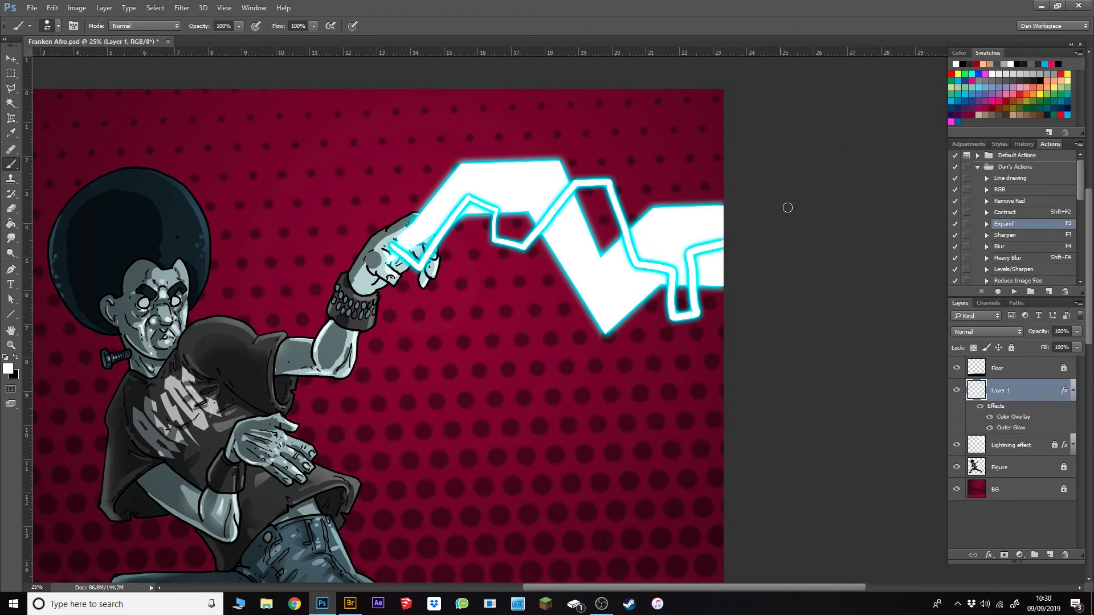
Collapse Layer 1's effects list and paint small jagged sparks around the raised hand and wrist
click(1073, 391)
mouse_move(363, 290)
mouse_down()
mouse_move(345, 263)
mouse_move(350, 218)
mouse_move(375, 218)
mouse_move(397, 236)
mouse_up()
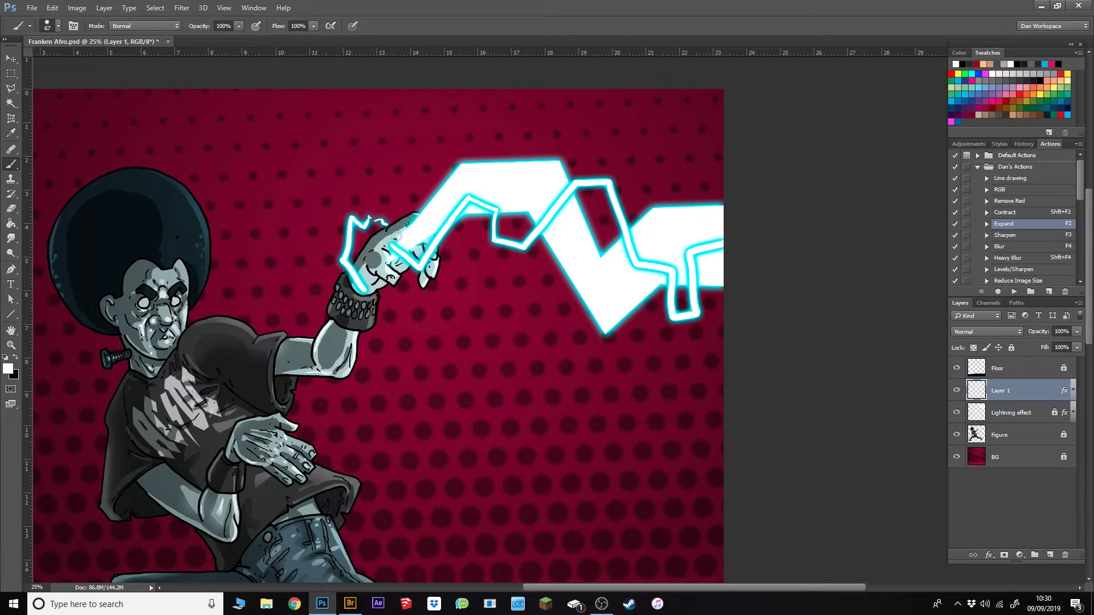
drag(389, 301, 408, 270)
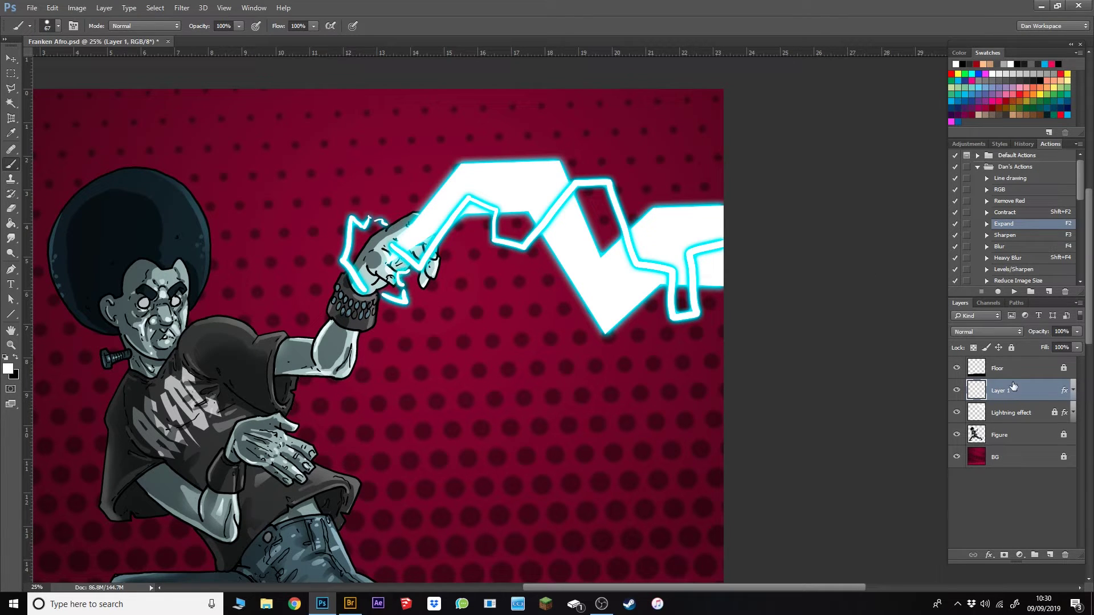
Copy Layer 1's style, add a new layer above it, and paste the style onto the new layer
right_click(1038, 394)
click(952, 327)
click(1050, 553)
right_click(1031, 392)
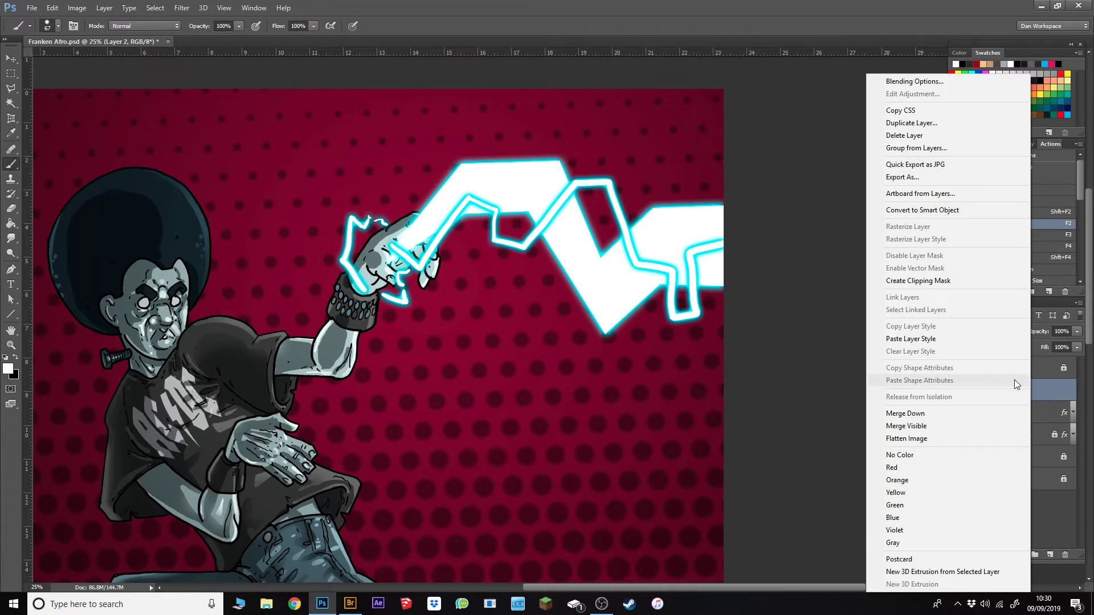
click(948, 337)
Paint additional jagged lightning streaks on Layer 2 over the bolt and around the forearm, and collapse its effects list
mouse_move(396, 214)
mouse_down()
mouse_move(428, 191)
mouse_move(477, 271)
mouse_move(525, 266)
mouse_move(655, 150)
mouse_move(684, 225)
mouse_move(637, 286)
mouse_move(577, 307)
mouse_up()
mouse_move(306, 323)
mouse_down()
mouse_move(416, 371)
mouse_move(399, 363)
mouse_up()
mouse_move(373, 345)
mouse_down()
mouse_move(387, 328)
mouse_move(378, 311)
mouse_up()
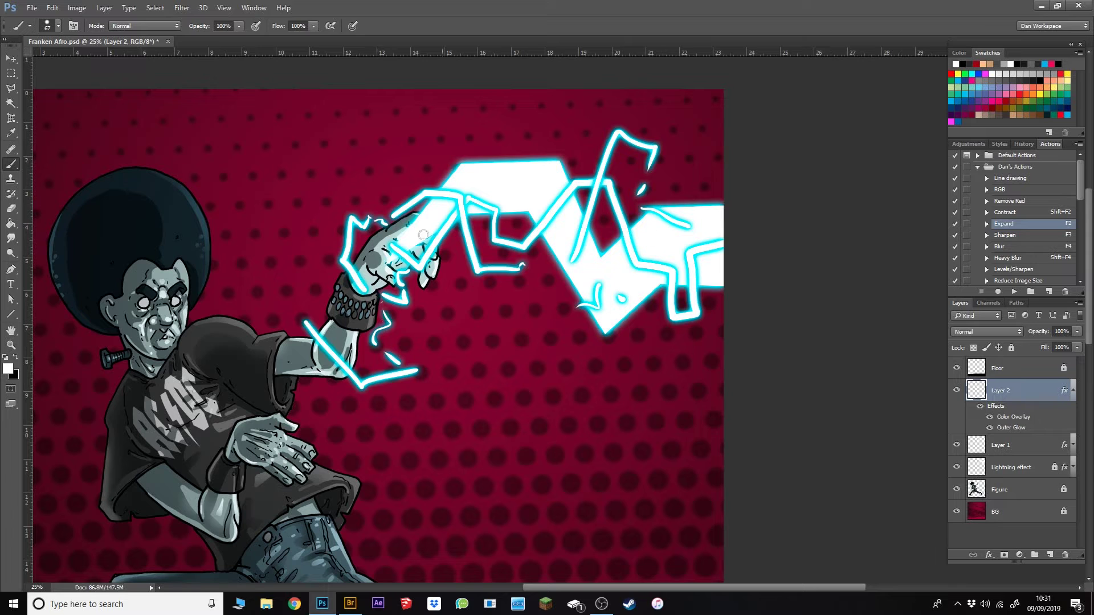
click(1072, 390)
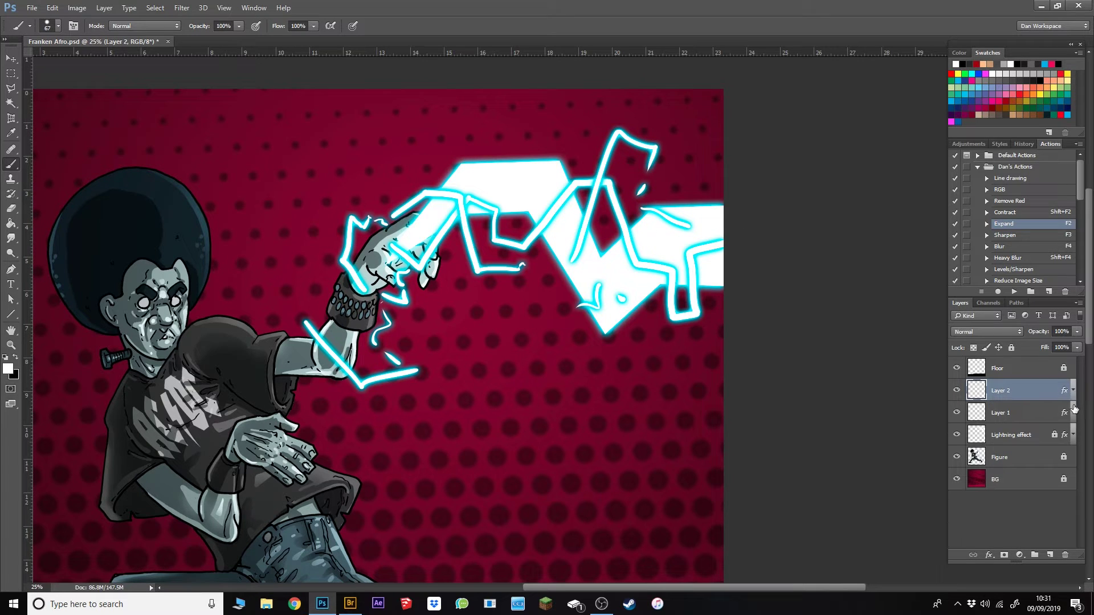
Group the three lightning layers, name the group "Lightning effects", and lock it
shift+click(1027, 437)
click(1035, 554)
double_click(1002, 387)
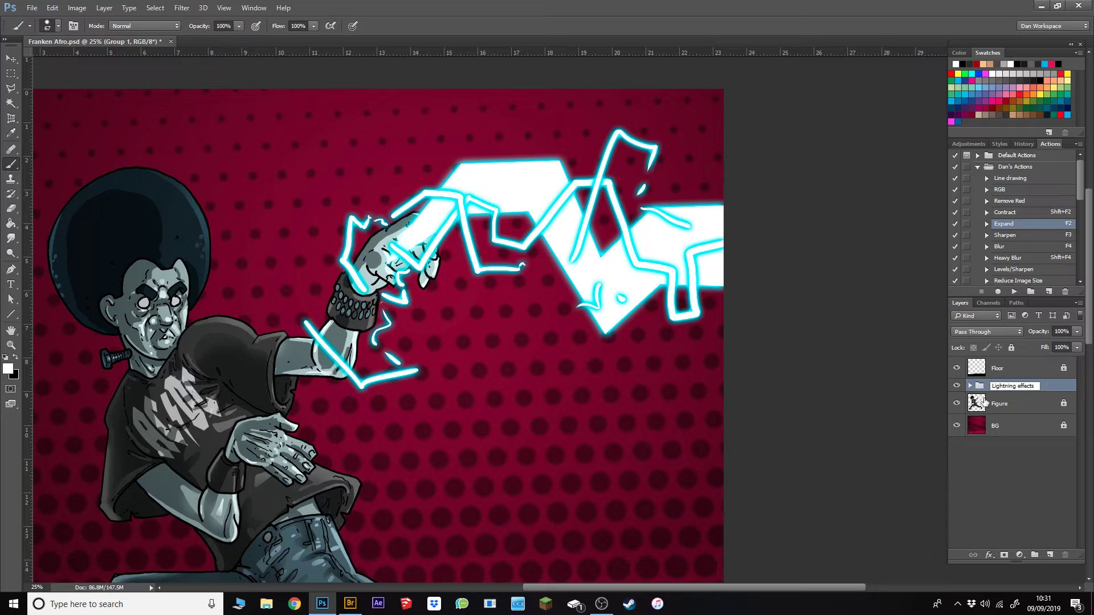
key(Return)
click(1011, 347)
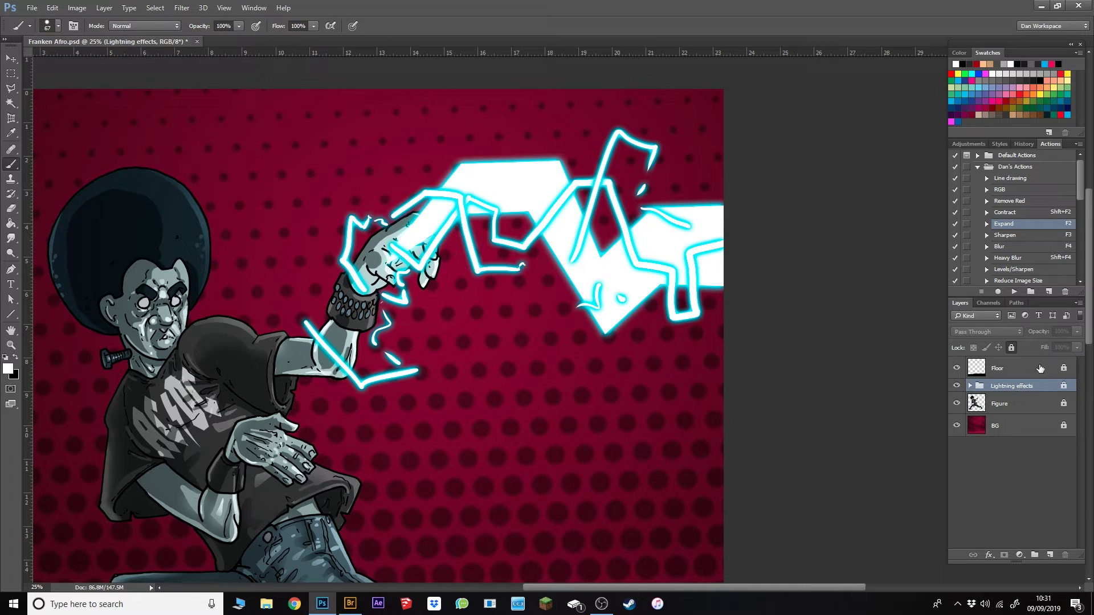
Select the figure's silhouette by picking the empty area of the Figure layer with the Magic Wand and inverting the selection
click(1036, 405)
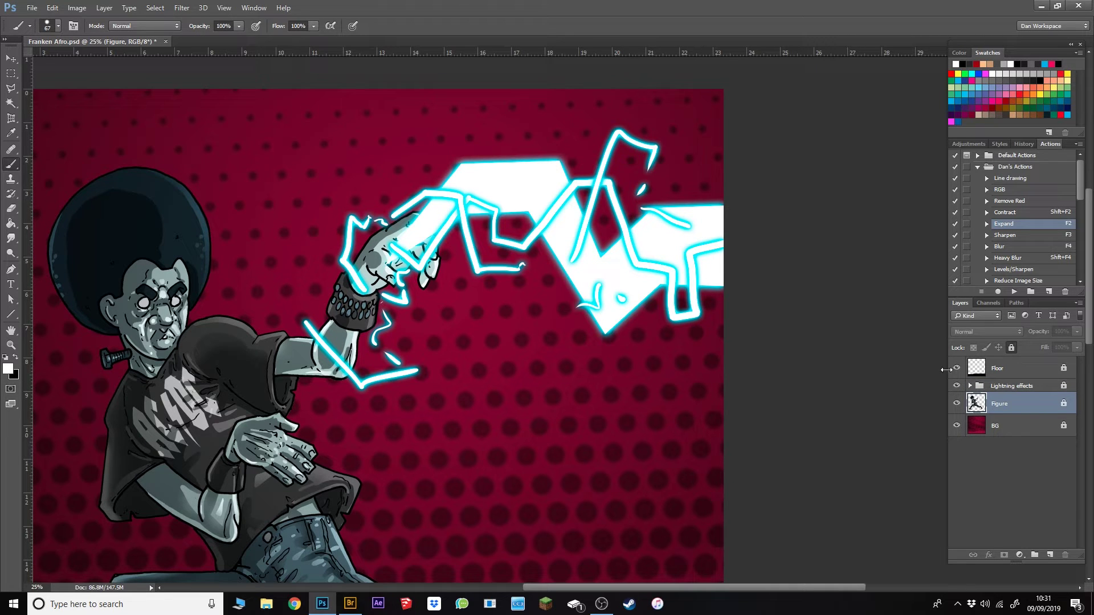
key(ctrl+minus)
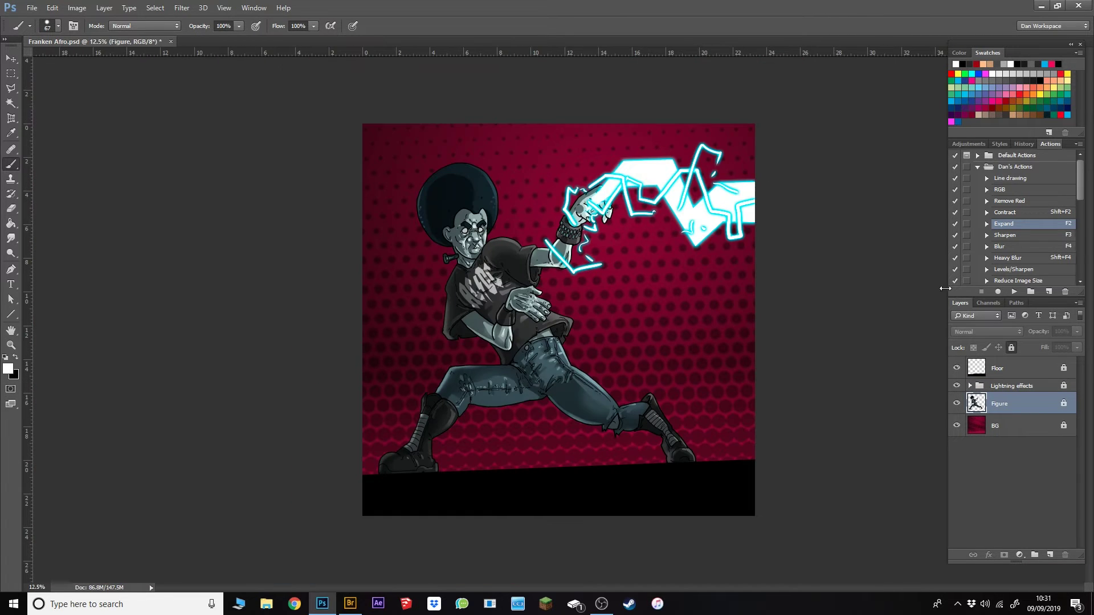
click(956, 369)
click(955, 368)
key(w)
click(634, 316)
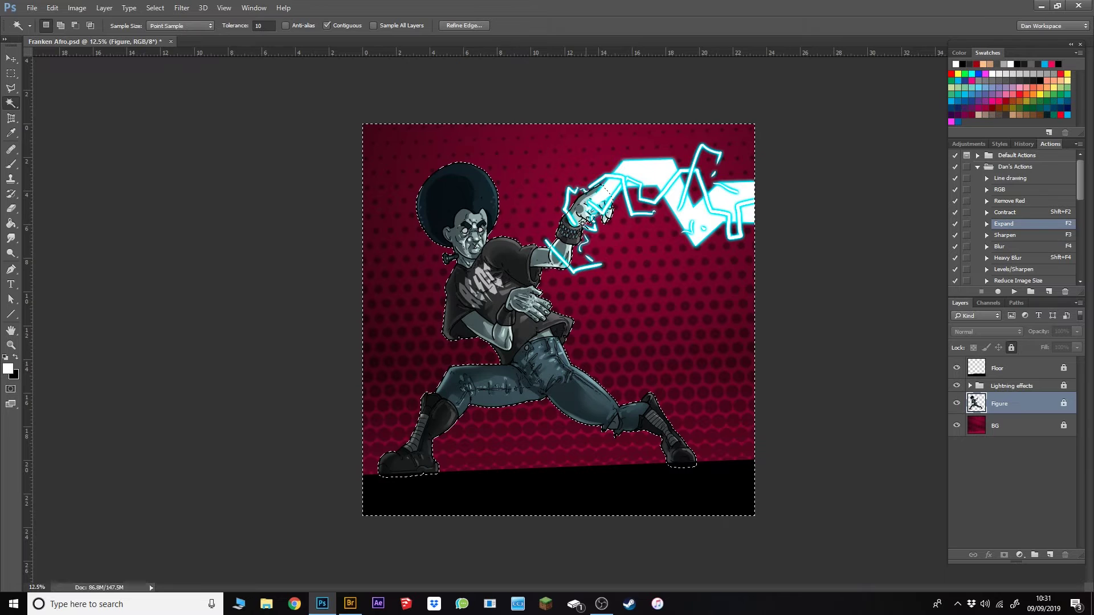
click(155, 8)
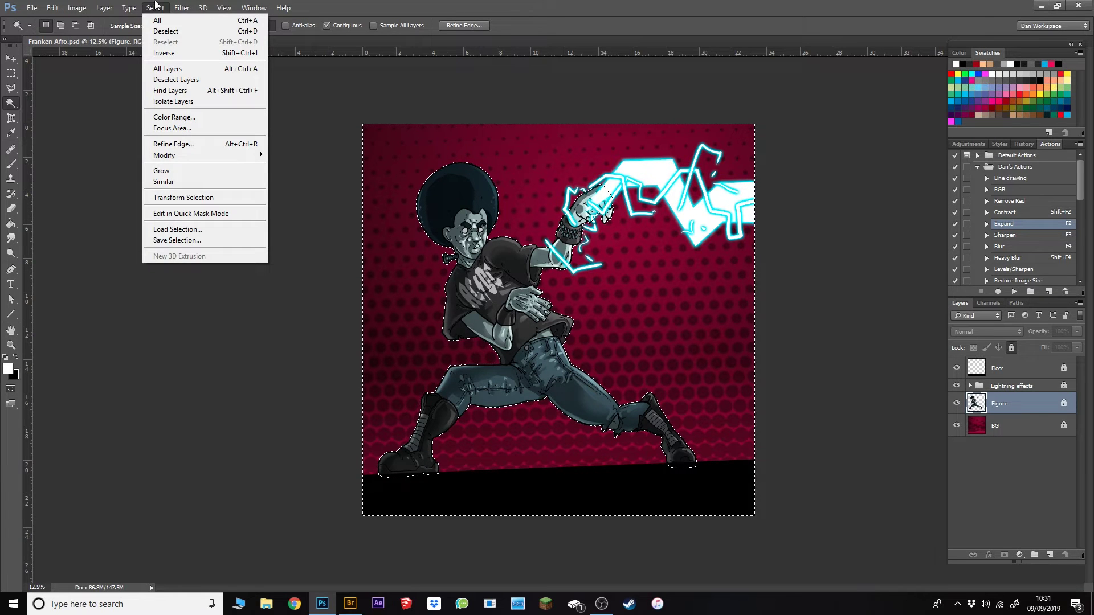
click(196, 53)
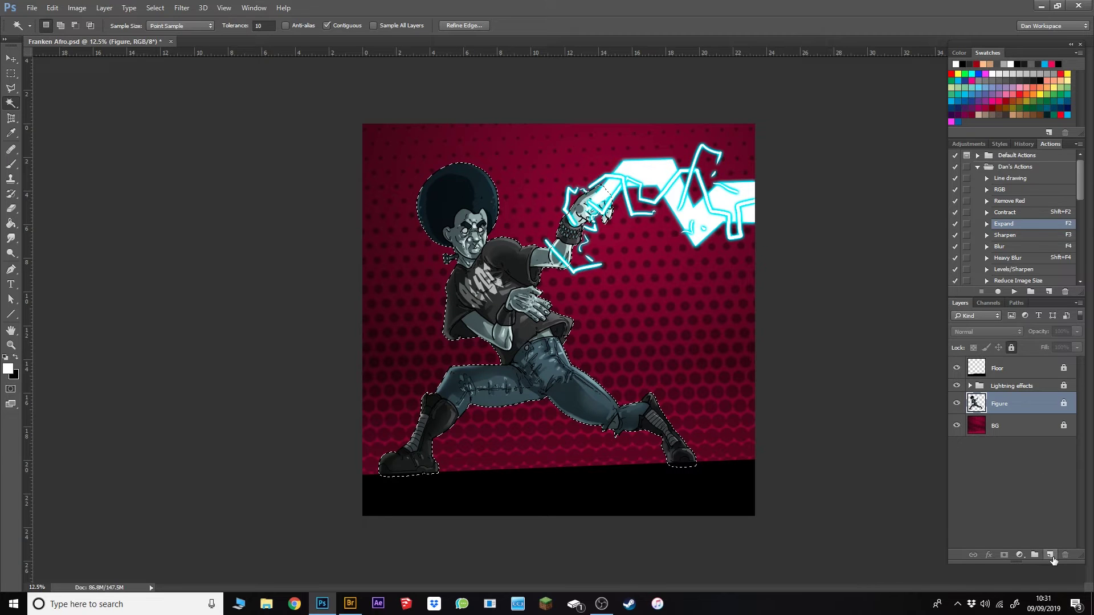
Fill the figure selection with cyan on a new layer above the Lightning effects group, and deselect it
click(1050, 555)
drag(1017, 406, 1016, 377)
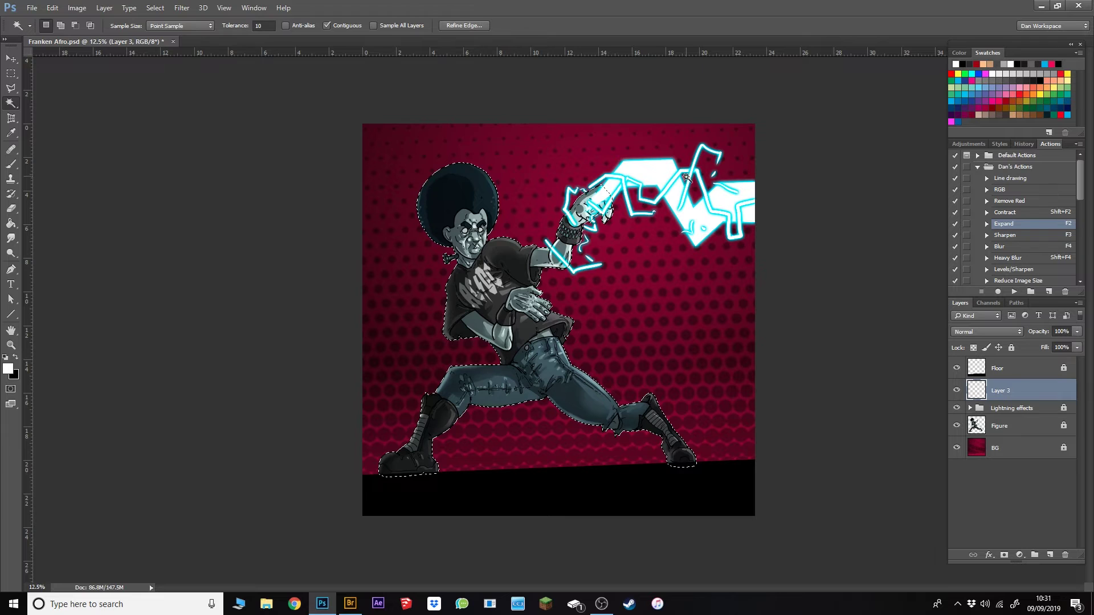
key(g)
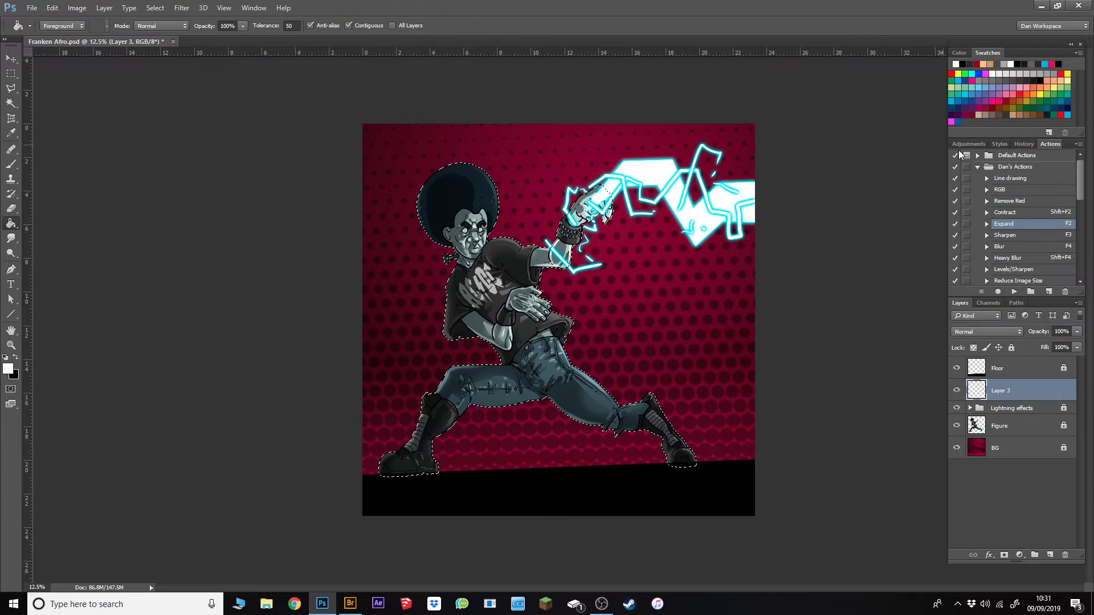
click(971, 74)
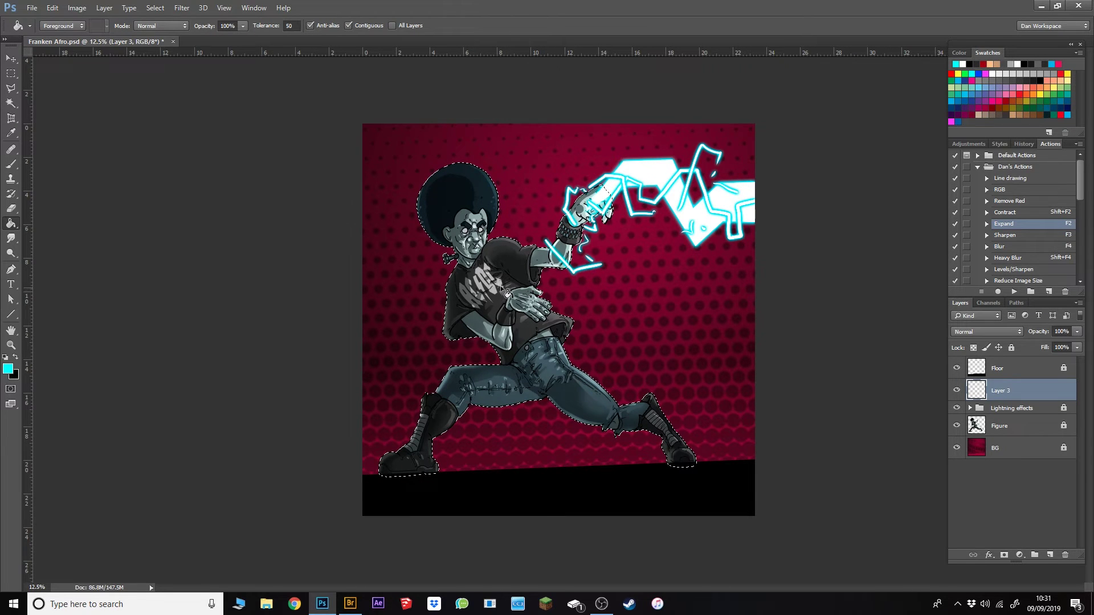
click(490, 381)
key(ctrl+d)
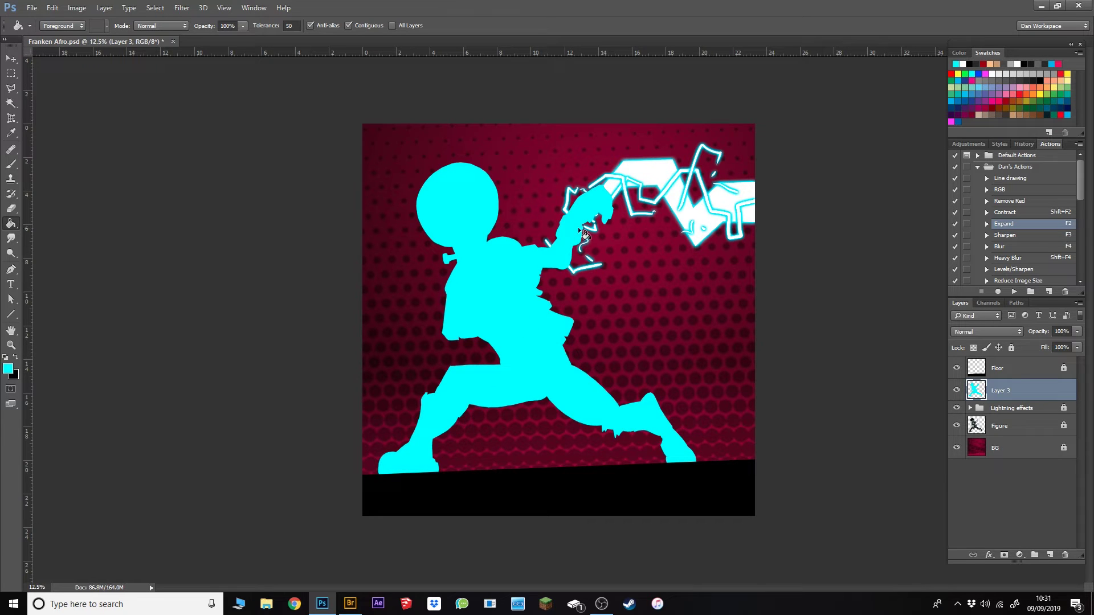
Set the cyan silhouette layer to Overlay blending and hide it with a layer mask filled with black
click(981, 330)
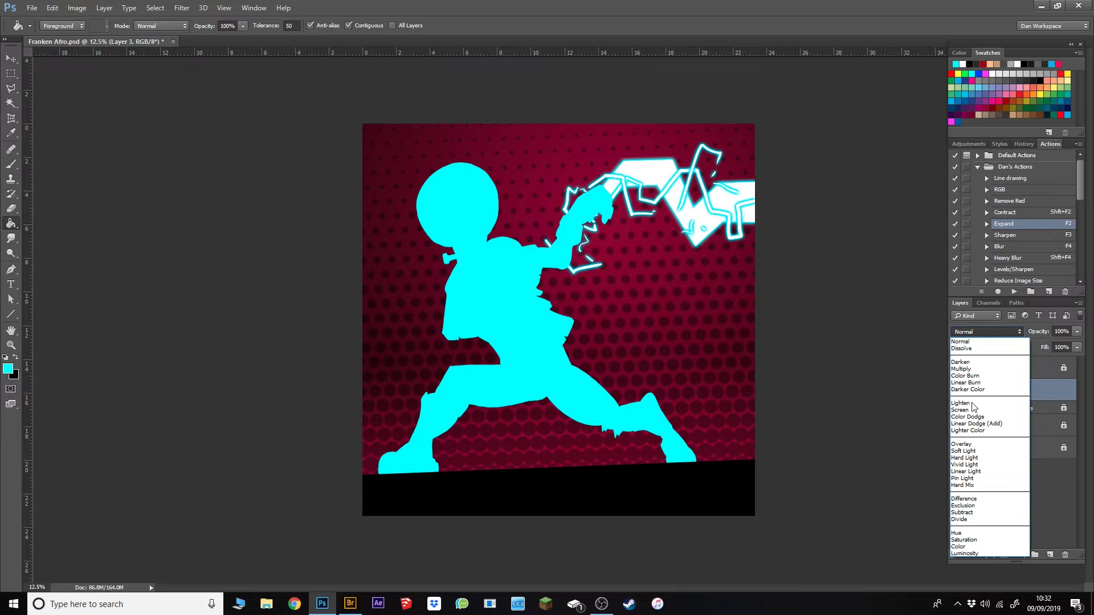
click(962, 444)
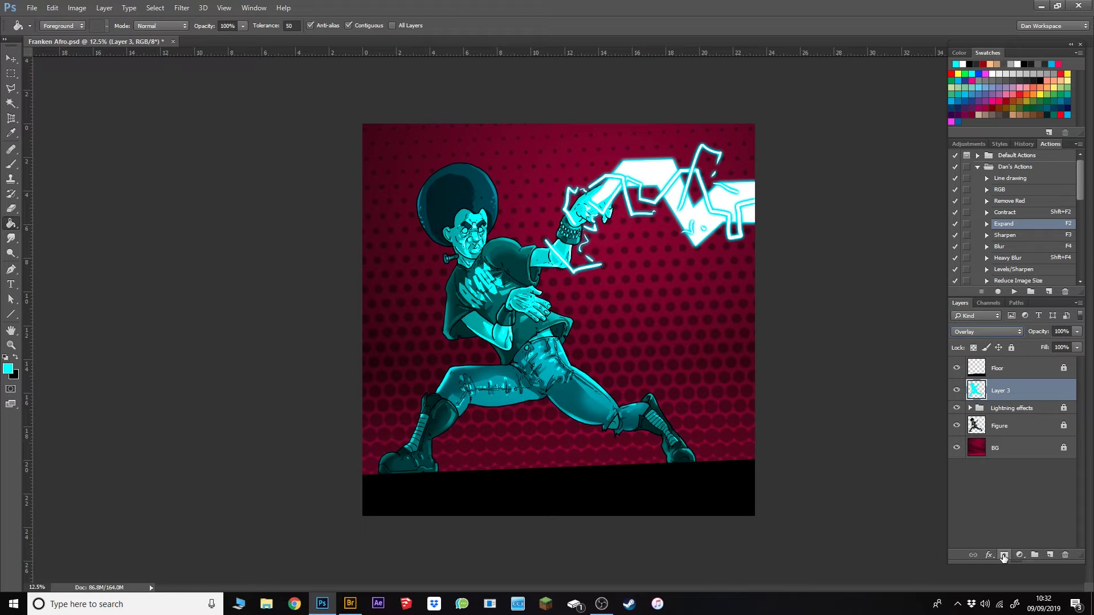
click(5, 355)
click(1005, 555)
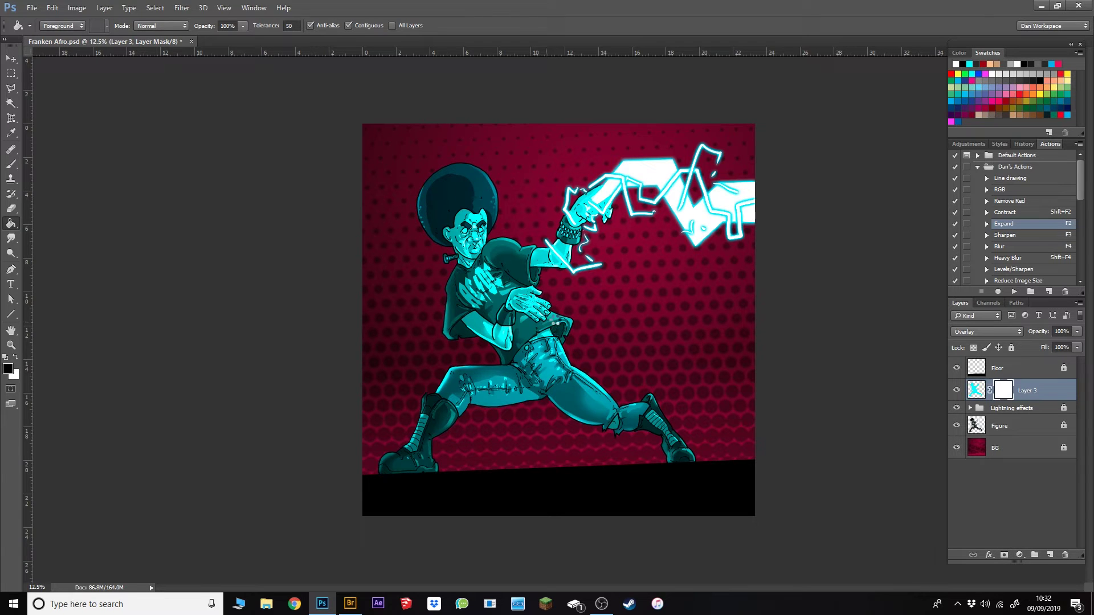
click(554, 323)
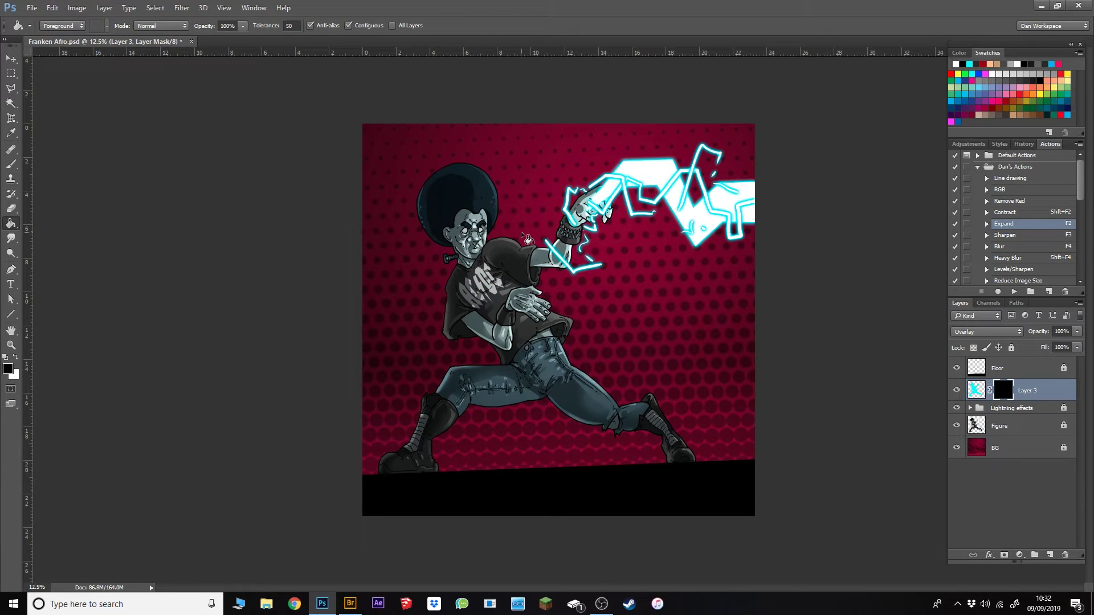
Set up a soft round brush of 1000 px with 0% hardness and white as the foreground colour
key(b)
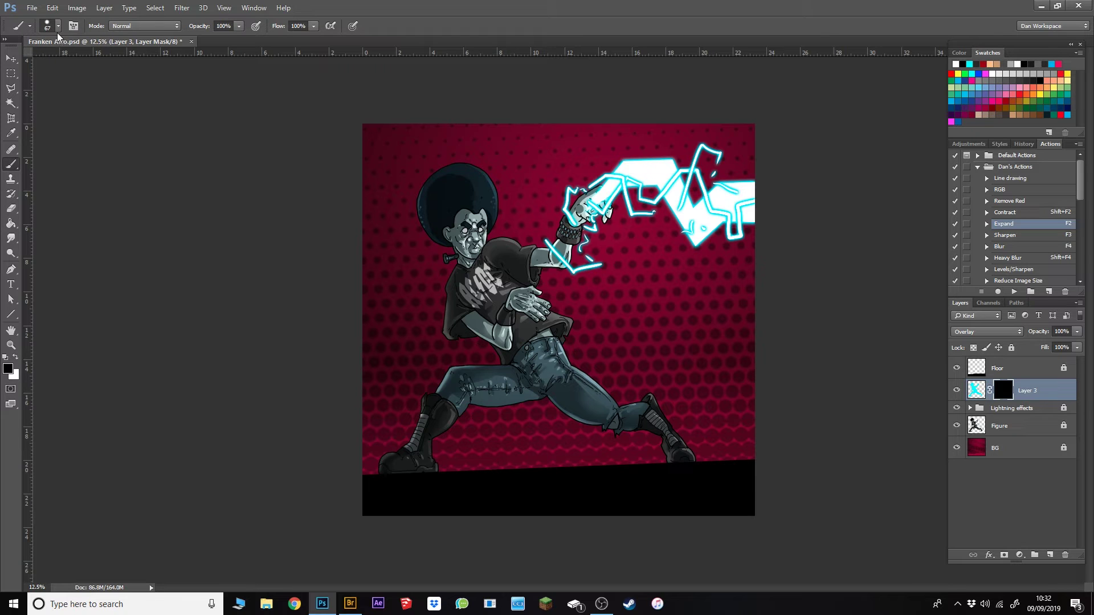
click(58, 26)
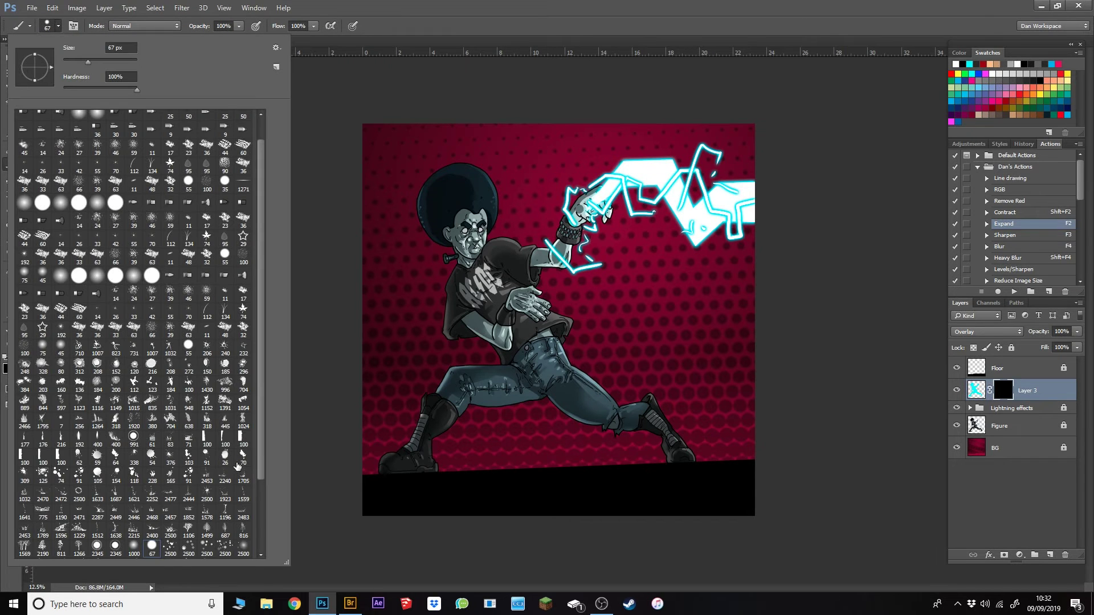
drag(260, 450, 247, 503)
click(134, 480)
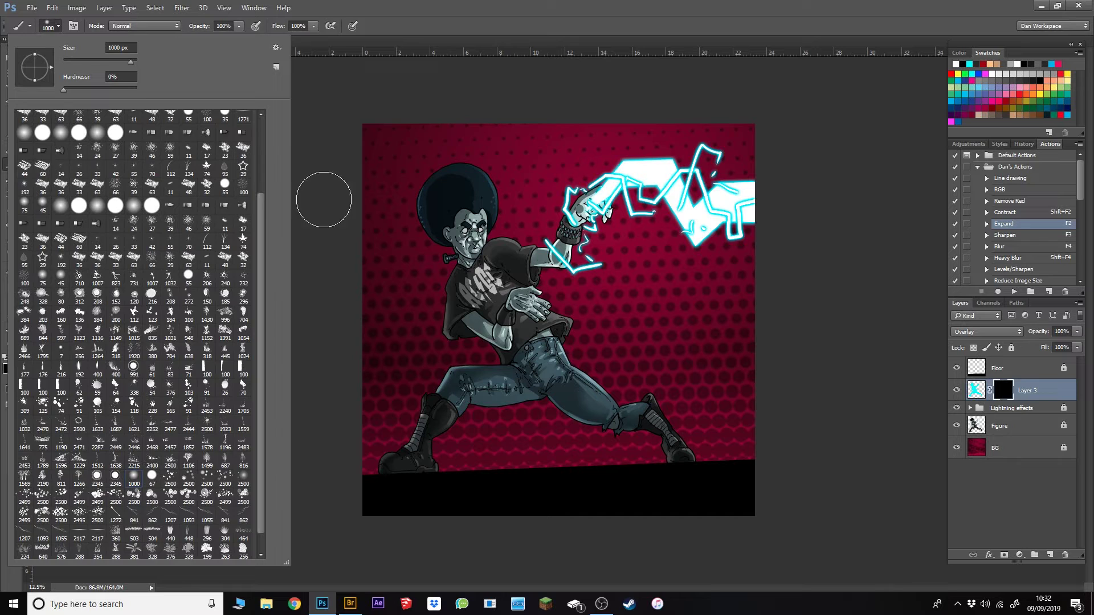
click(470, 14)
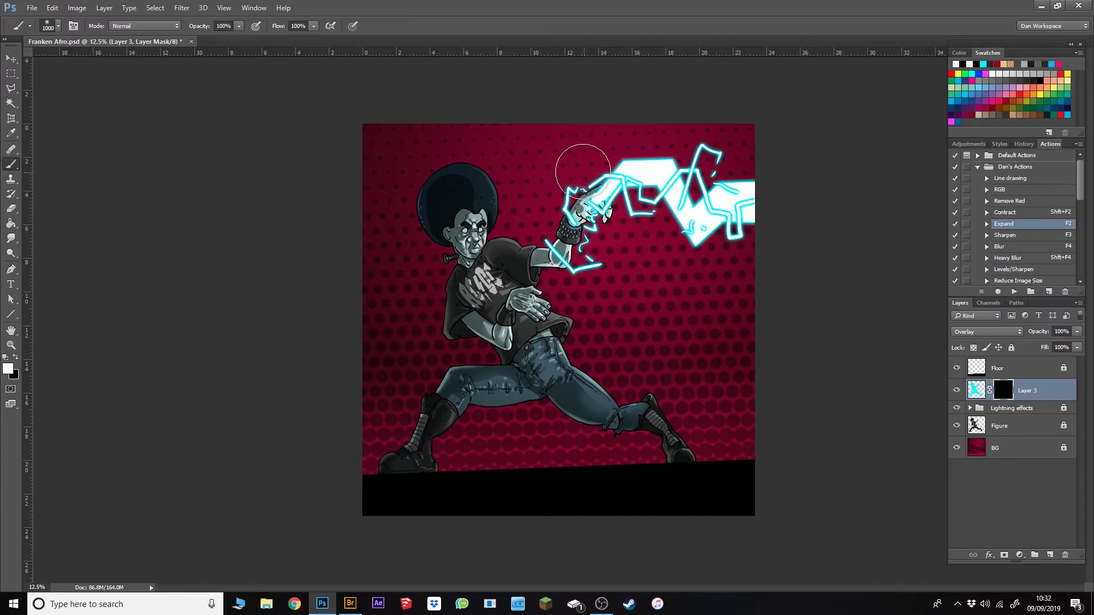
click(58, 29)
double_click(135, 481)
click(74, 25)
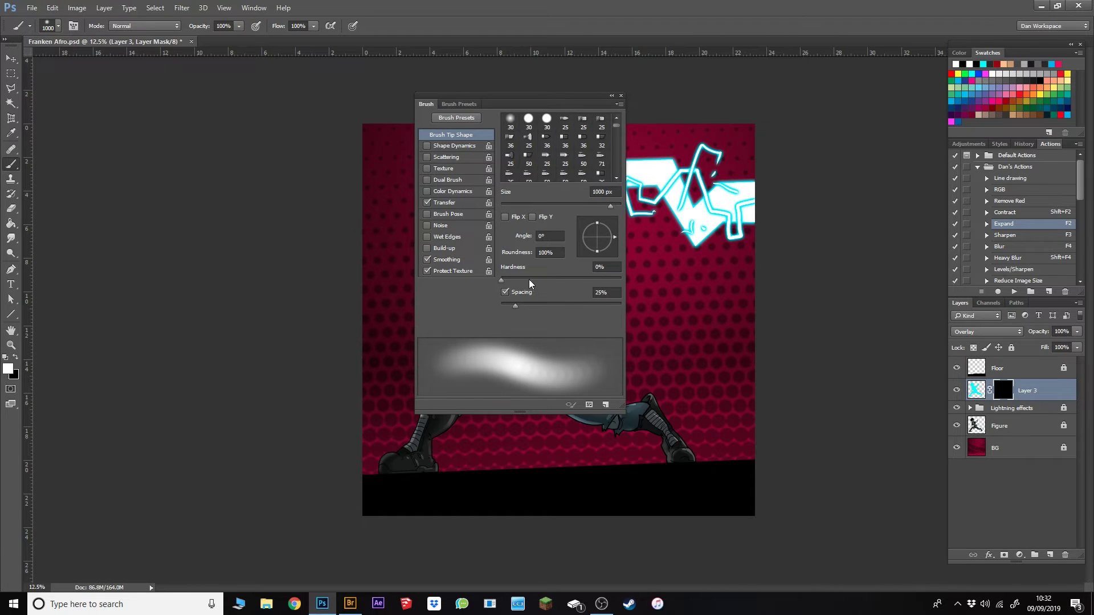
click(621, 95)
Paint white on the cyan layer's mask with the brush reduced to 200 px, revealing light on the raised arm, face, torso and leg
key(bracketleft)
key(bracketleft)
key(bracketleft)
key(bracketleft)
key(bracketleft)
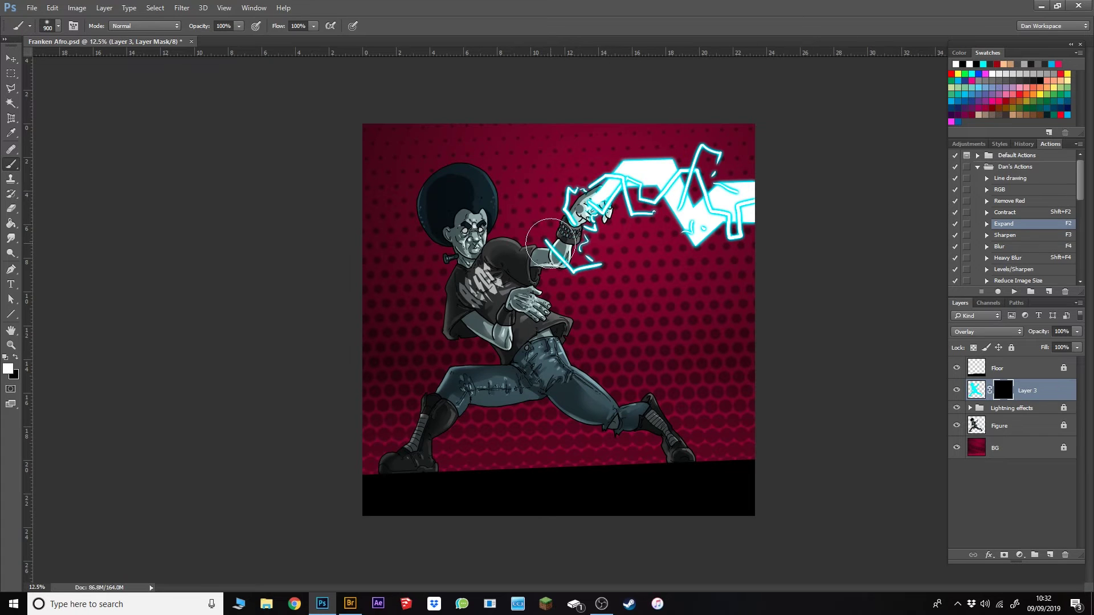
key(bracketleft)
key(bracketleft)
key(bracketleft)
key(bracketleft)
drag(573, 279, 592, 224)
mouse_move(488, 233)
mouse_down()
mouse_move(489, 179)
mouse_move(481, 236)
mouse_up()
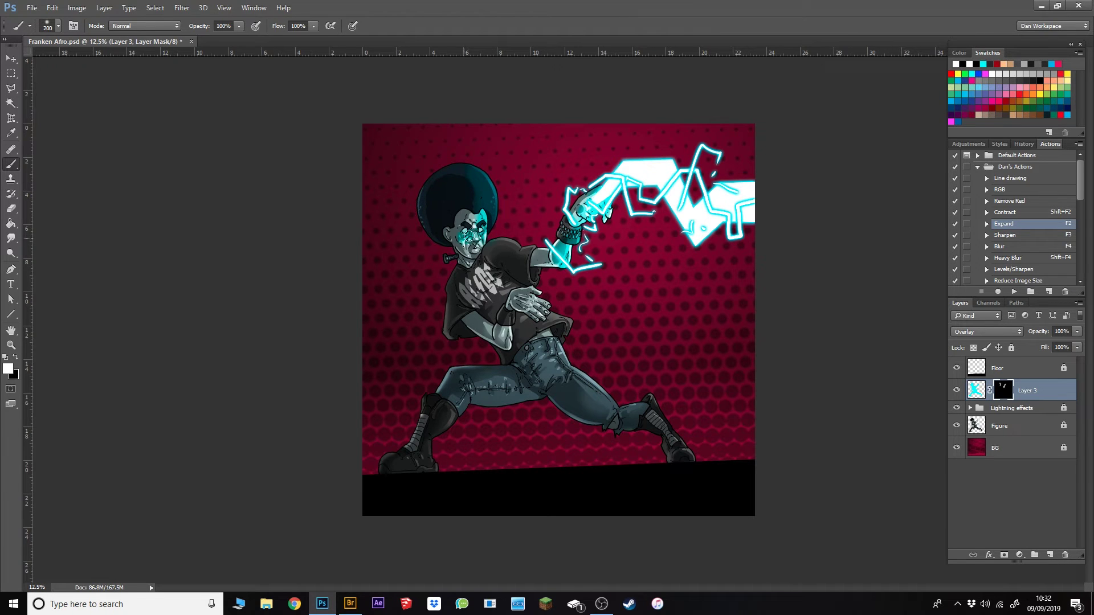
mouse_move(538, 301)
mouse_down()
mouse_move(575, 330)
mouse_move(571, 279)
mouse_move(565, 358)
mouse_move(549, 332)
mouse_move(597, 393)
mouse_move(581, 379)
mouse_move(656, 403)
mouse_move(683, 440)
mouse_move(466, 392)
mouse_move(483, 395)
mouse_move(439, 428)
mouse_move(421, 474)
mouse_move(463, 413)
mouse_up()
Enlarge the brush to 500 px and broaden the cyan light on the mask over the raised arm, face, chest and legs
key(bracketright)
key(bracketright)
key(bracketright)
key(bracketright)
mouse_move(565, 245)
mouse_down()
mouse_move(607, 208)
mouse_move(599, 213)
mouse_up()
mouse_move(489, 229)
mouse_down()
mouse_move(498, 193)
mouse_move(483, 235)
mouse_move(489, 269)
mouse_move(513, 287)
mouse_up()
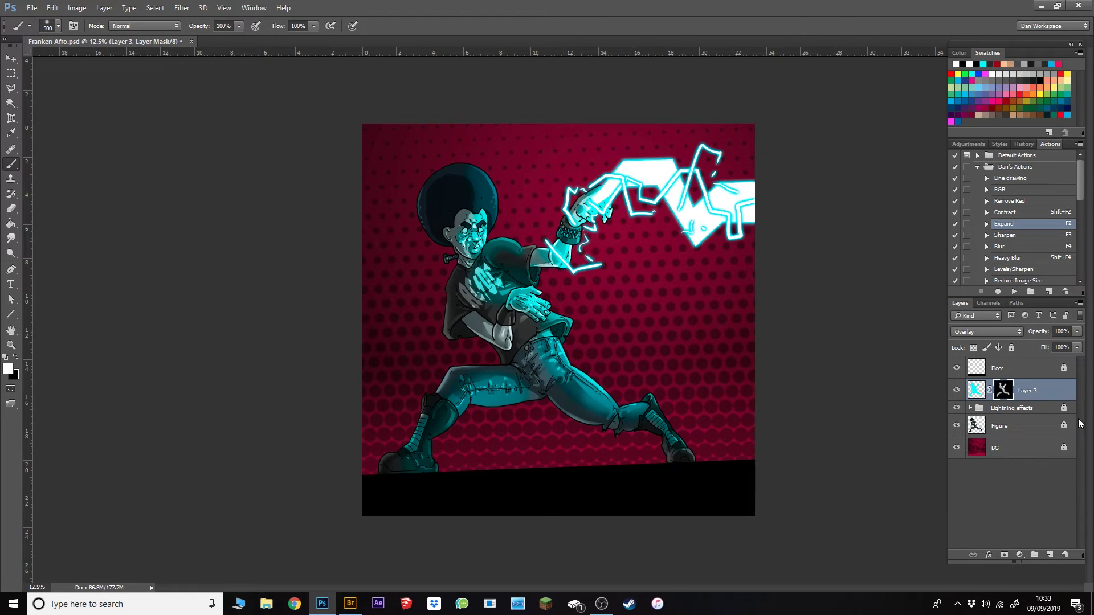
Select the figure's silhouette again by picking the Figure layer's empty area with the Magic Wand and inverting the selection
click(1025, 430)
key(w)
click(695, 330)
click(155, 7)
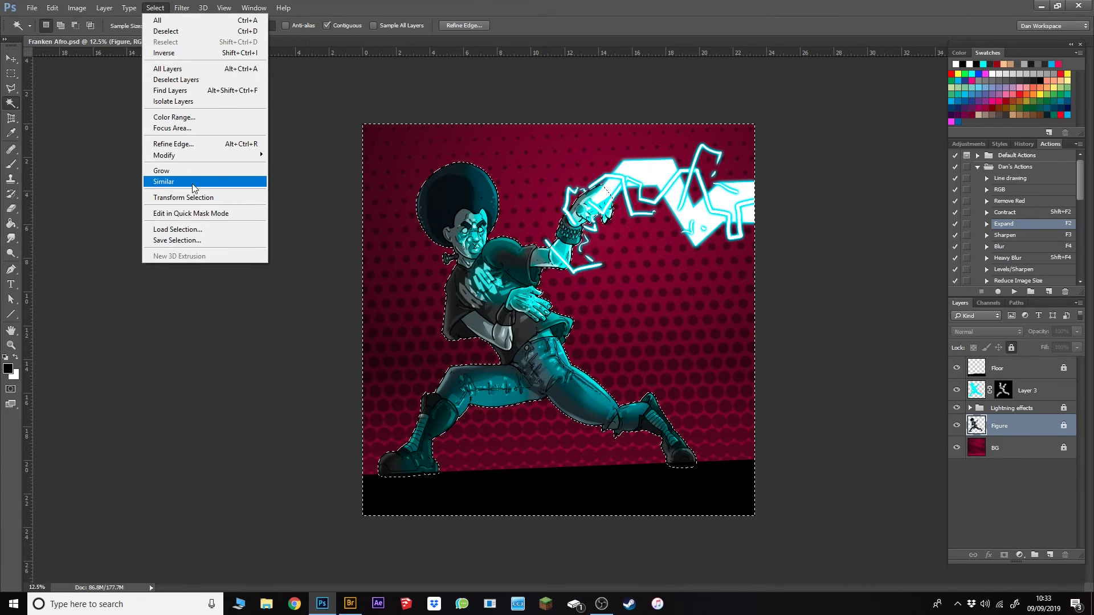
click(174, 53)
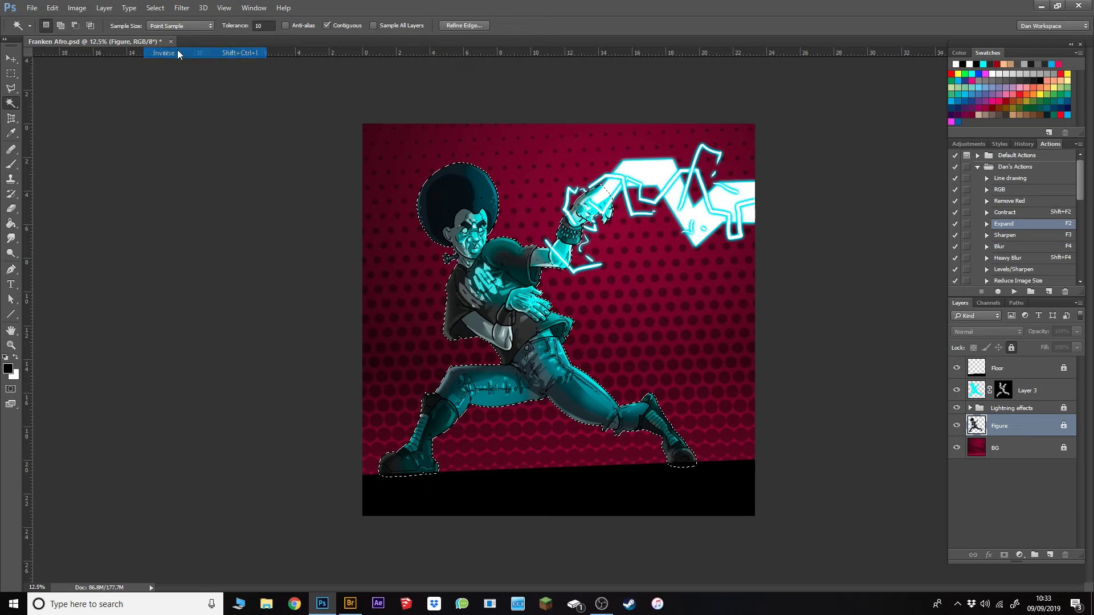
Add a new layer and place it directly above the Lightning effects group, undoing the misplaced move
click(1045, 555)
drag(1024, 428, 1039, 408)
key(i)
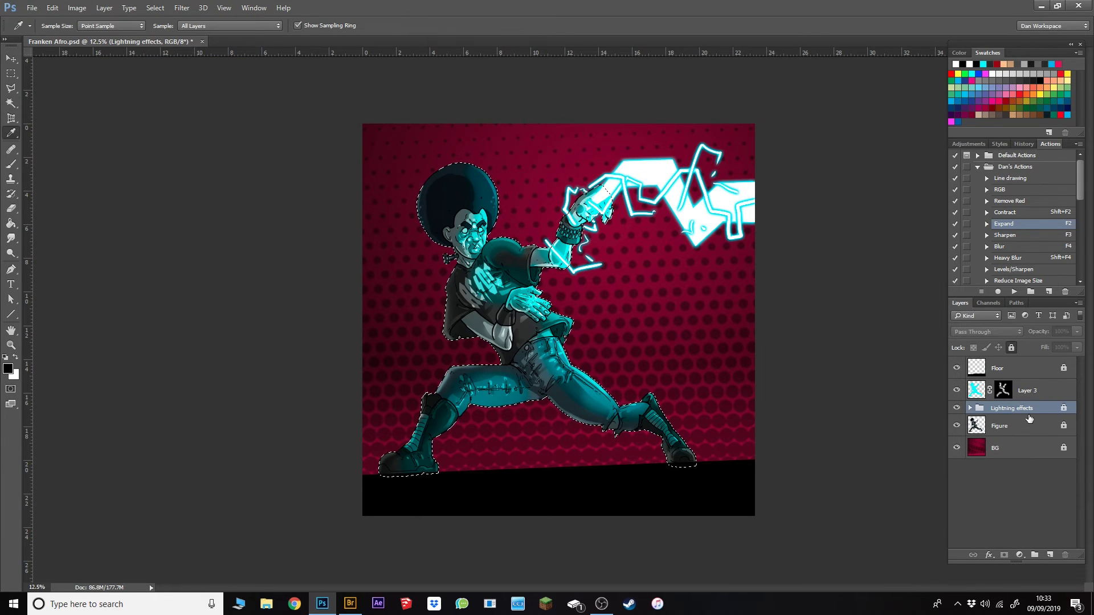
key(ctrl+z)
drag(1028, 434, 1034, 406)
Rename the cyan silhouette layer "blue" and lock it, and name the new empty layer "red"
click(1026, 392)
double_click(1026, 391)
text(blue)
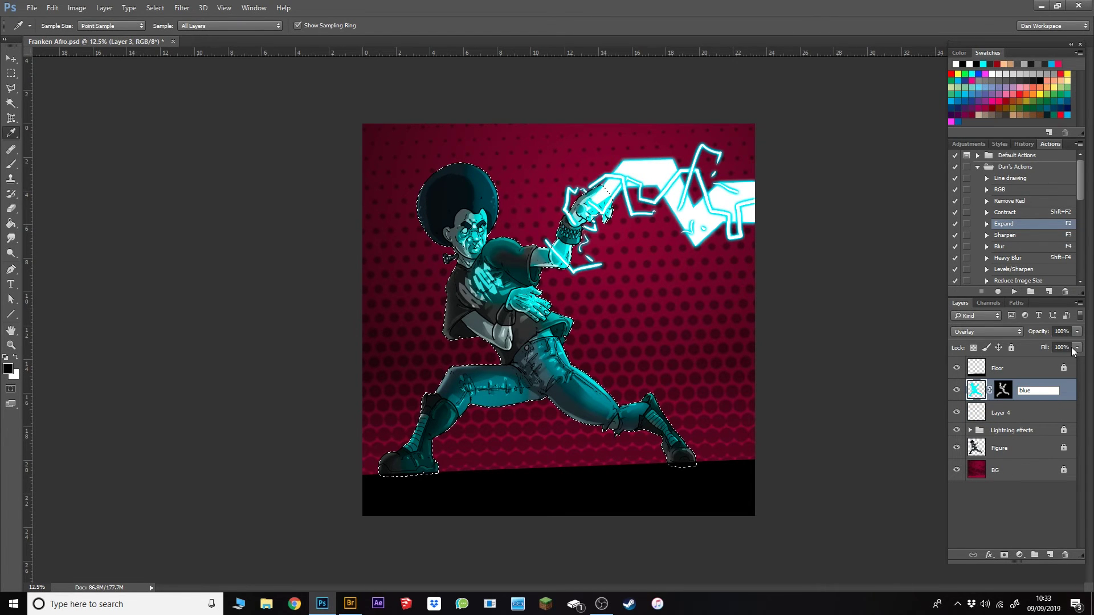
key(Return)
double_click(999, 418)
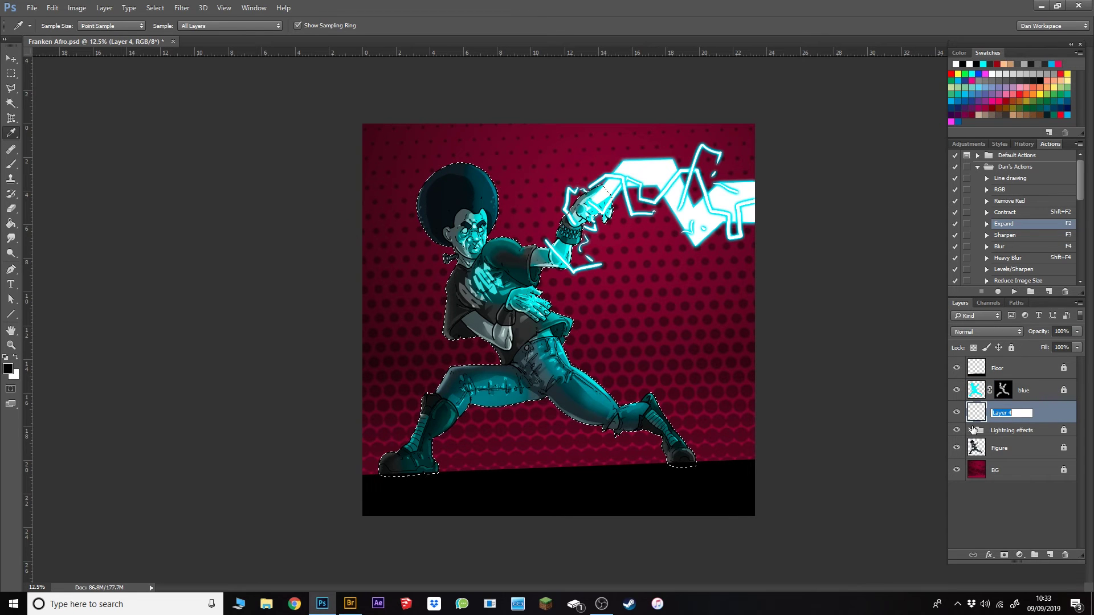
text(red)
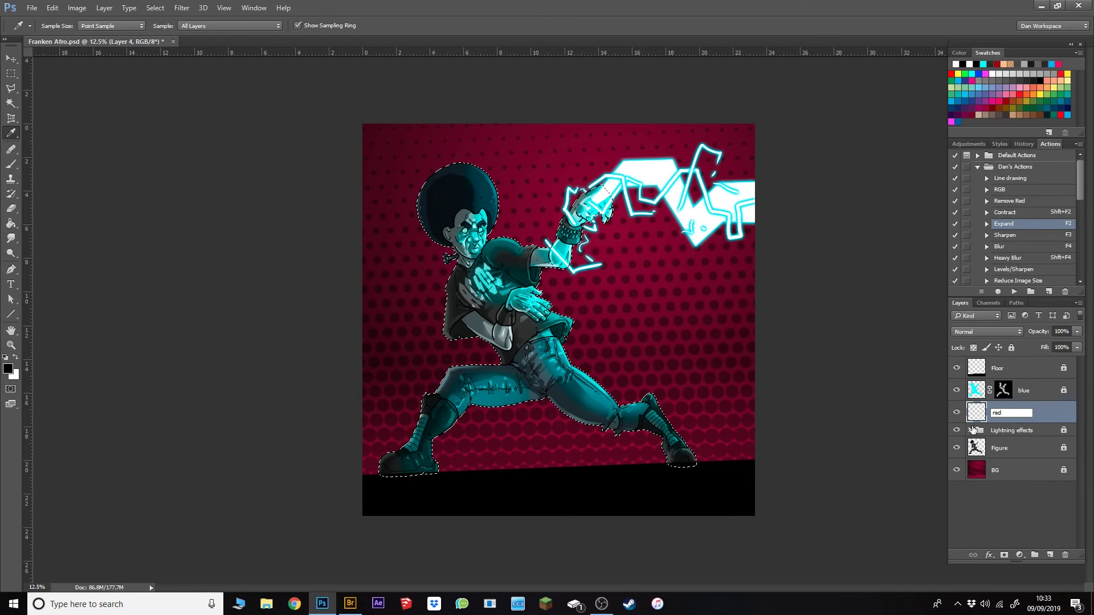
key(Return)
Sample the crimson from the background and fill the figure selection with it on the red layer
click(605, 273)
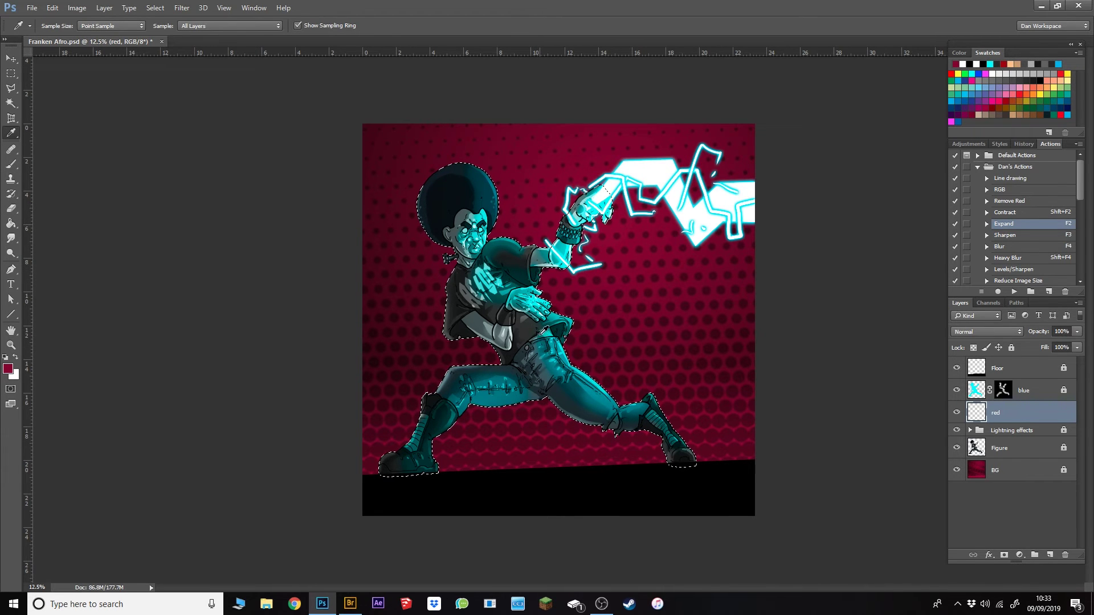
key(g)
click(544, 338)
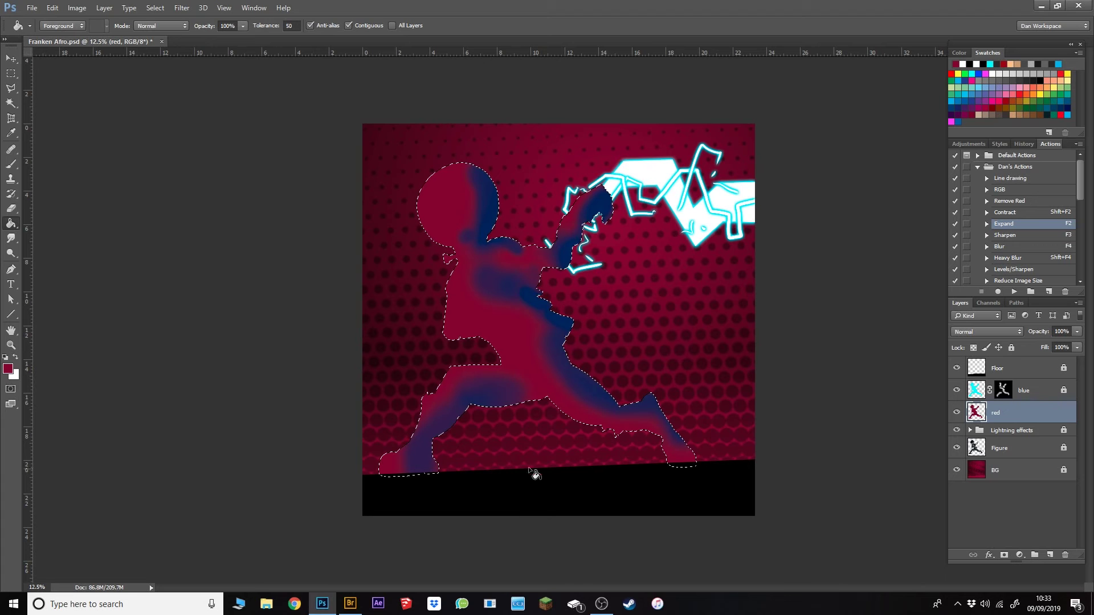
Set the red layer to Overlay blending, deselect, and hide it with a layer mask filled with black
click(987, 332)
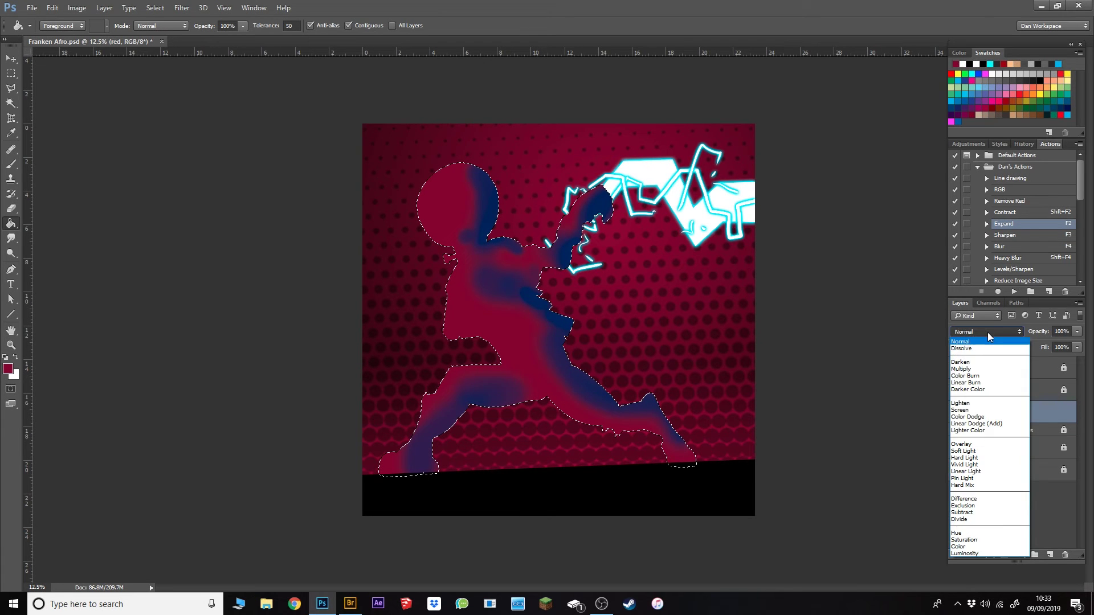
click(979, 444)
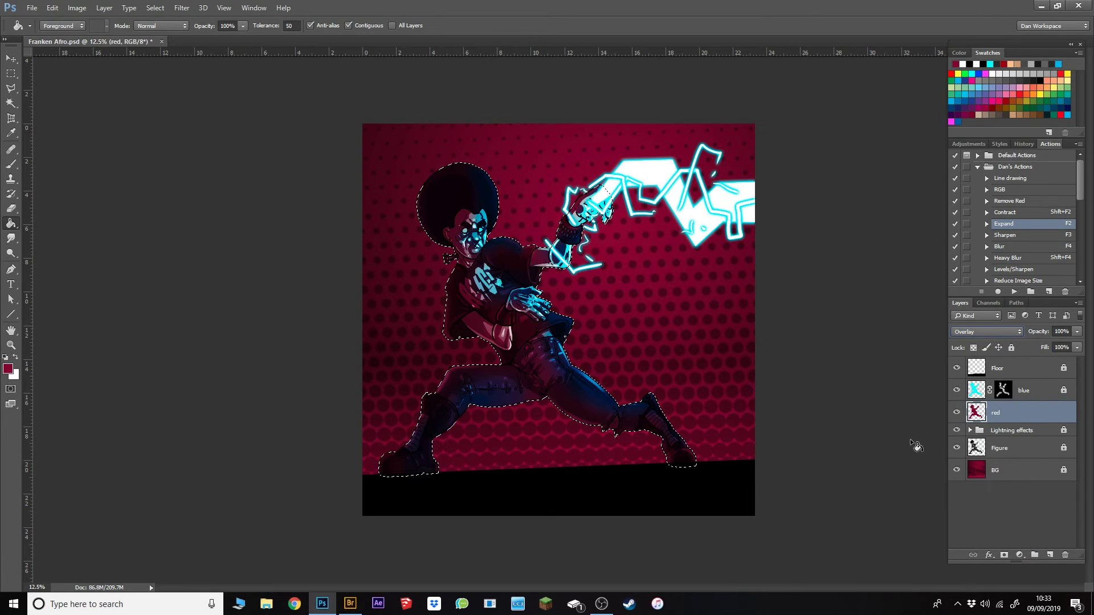
key(ctrl+d)
click(1003, 555)
key(d)
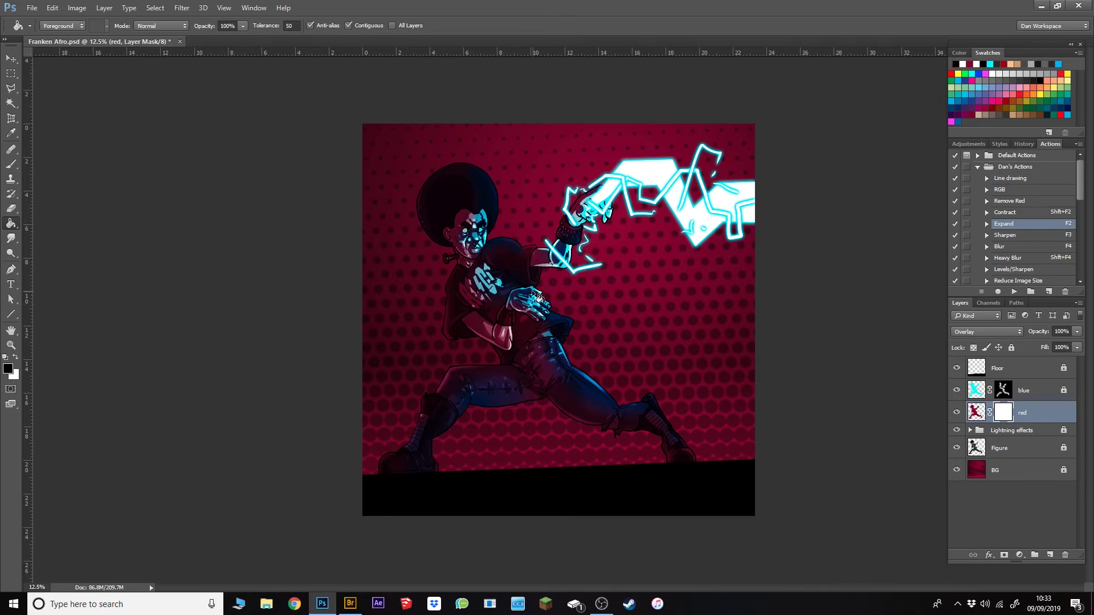
click(535, 272)
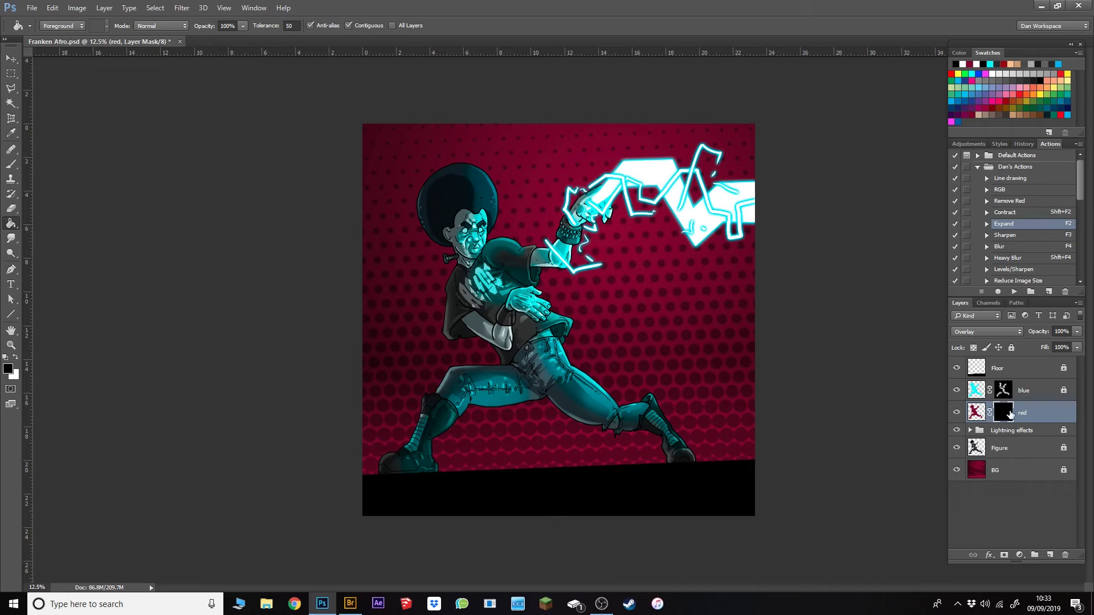
Check the blue light's coverage, and paint white on the red layer's mask with the 500 px brush from the lower forearm up to the face
click(956, 391)
click(956, 391)
click(956, 391)
click(956, 392)
key(b)
key(x)
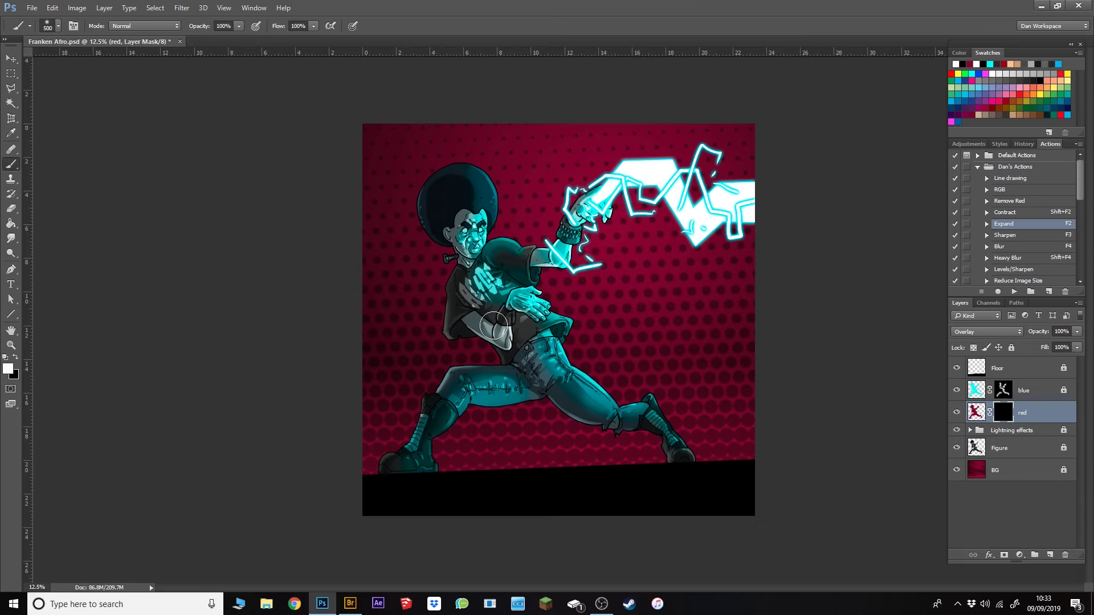
mouse_move(503, 359)
mouse_down()
mouse_move(448, 331)
mouse_move(446, 239)
mouse_up()
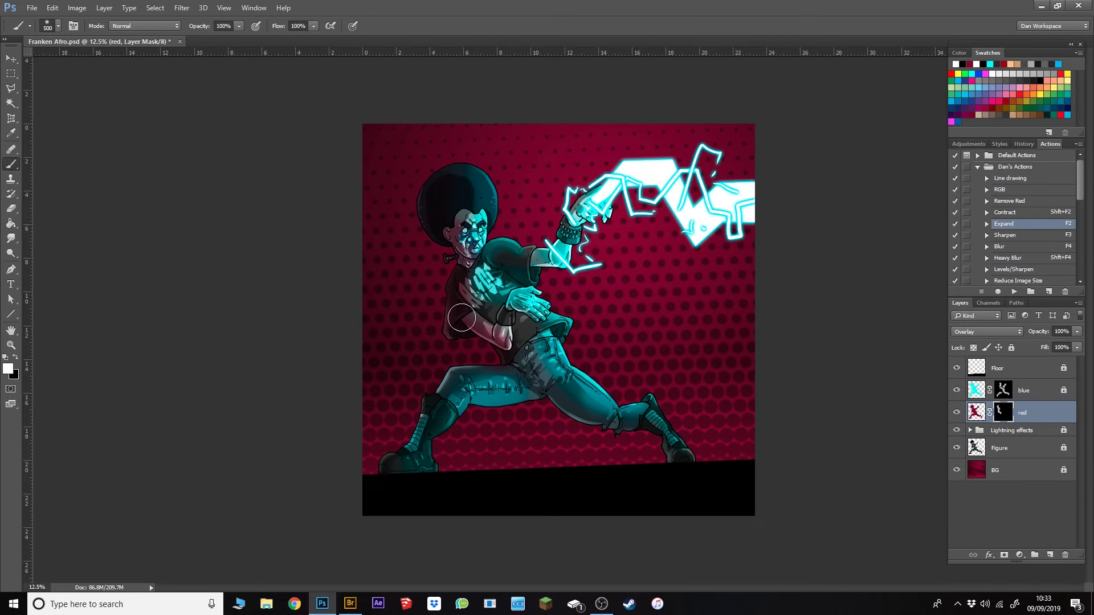
Extend the red light on the mask over the shirt's back, the forearm, and the shaded sides of the legs and boots
mouse_move(422, 415)
mouse_down()
mouse_move(382, 468)
mouse_move(420, 394)
mouse_move(490, 365)
mouse_move(669, 466)
mouse_up()
drag(497, 343, 474, 326)
drag(451, 289, 487, 263)
drag(452, 373, 398, 437)
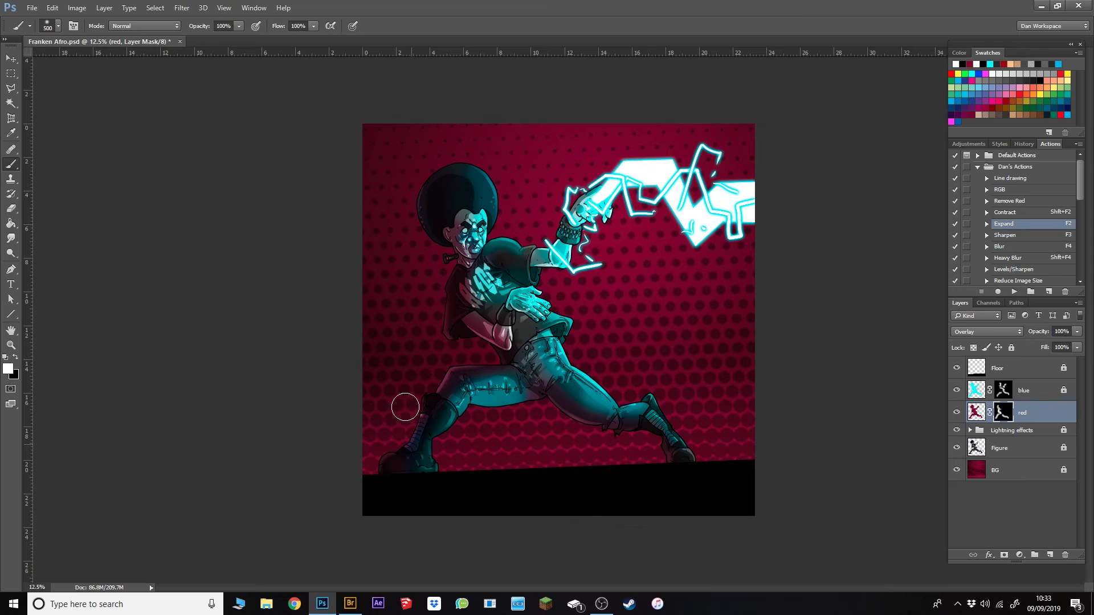
mouse_move(540, 386)
mouse_down()
mouse_move(579, 423)
mouse_move(674, 465)
mouse_up()
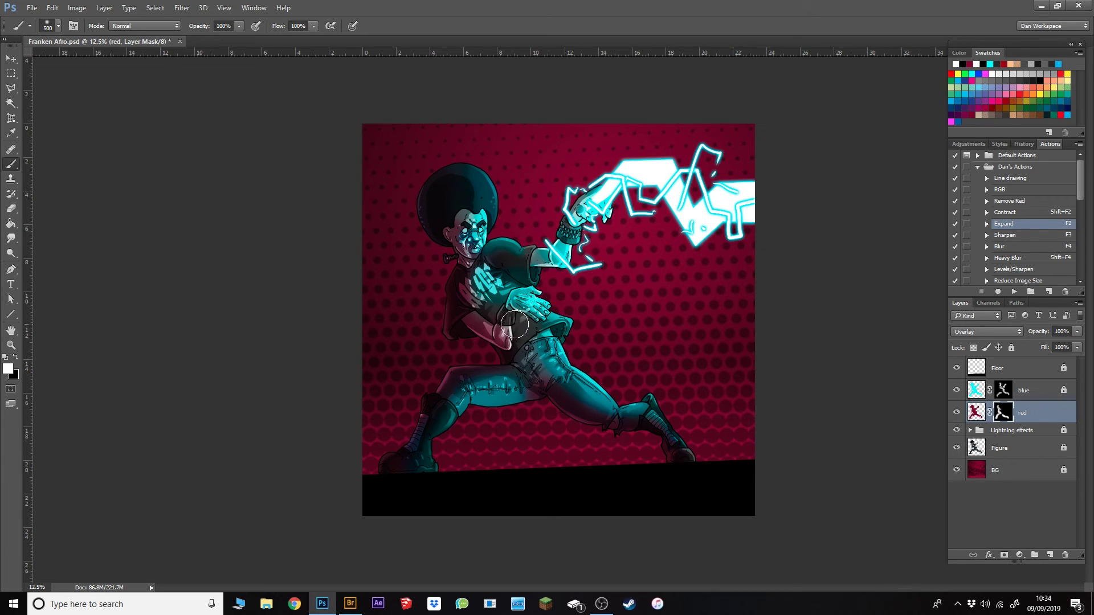
click(976, 411)
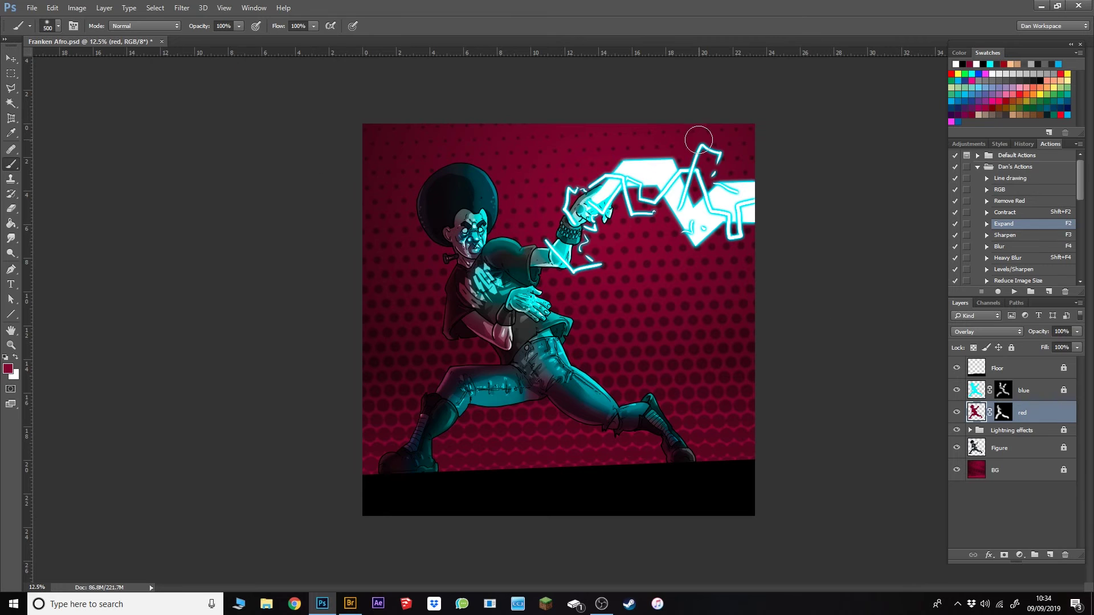
click(78, 9)
mouse_move(97, 41)
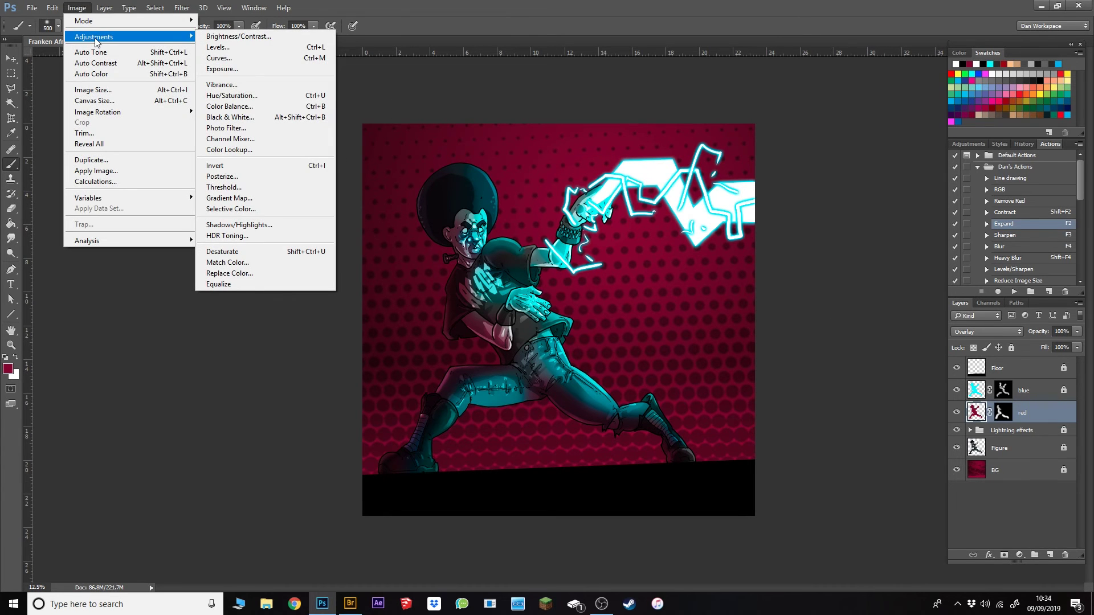
click(249, 96)
mouse_move(146, 312)
mouse_down()
mouse_move(168, 314)
mouse_move(129, 313)
mouse_move(148, 314)
mouse_up()
click(277, 270)
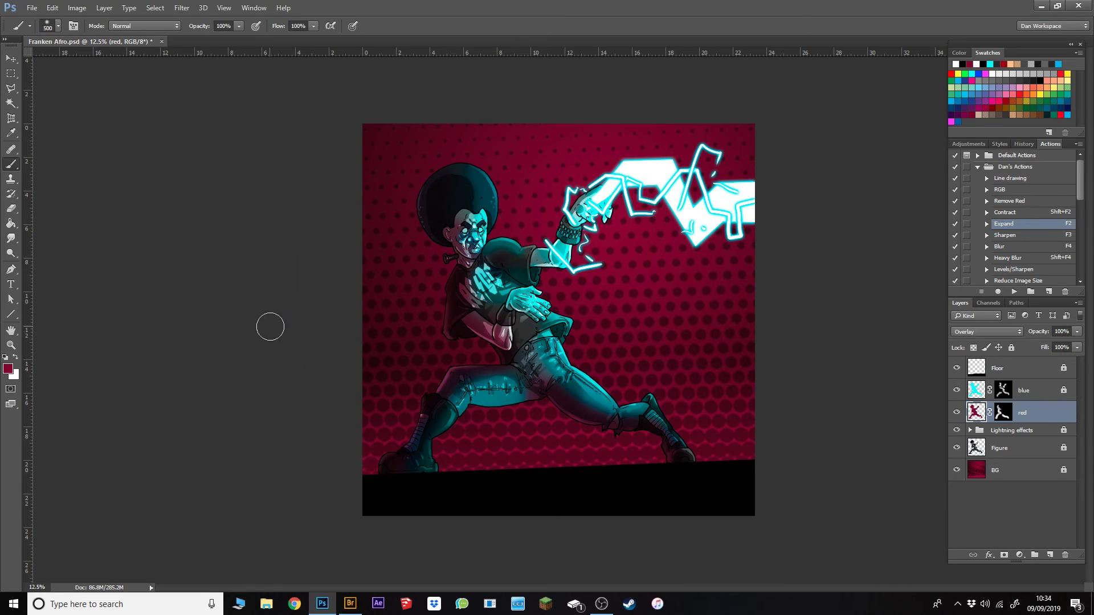
Add a Hue/Saturation adjustment layer above the red layer and shift its hue slightly
click(1020, 555)
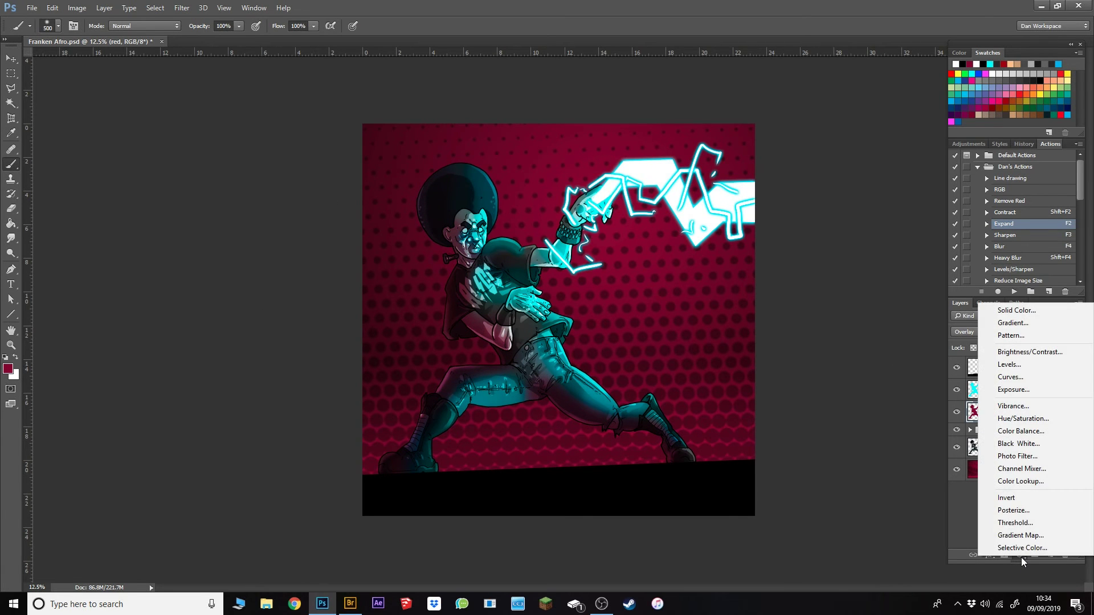
click(1054, 419)
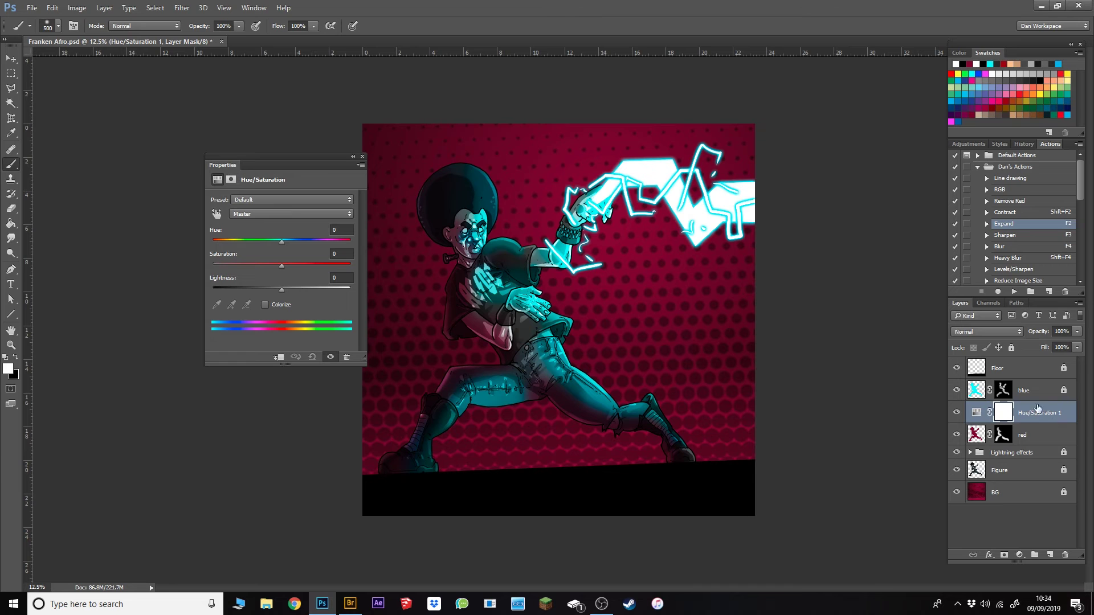
mouse_move(287, 243)
mouse_down()
mouse_move(304, 242)
mouse_move(289, 244)
mouse_up()
click(363, 157)
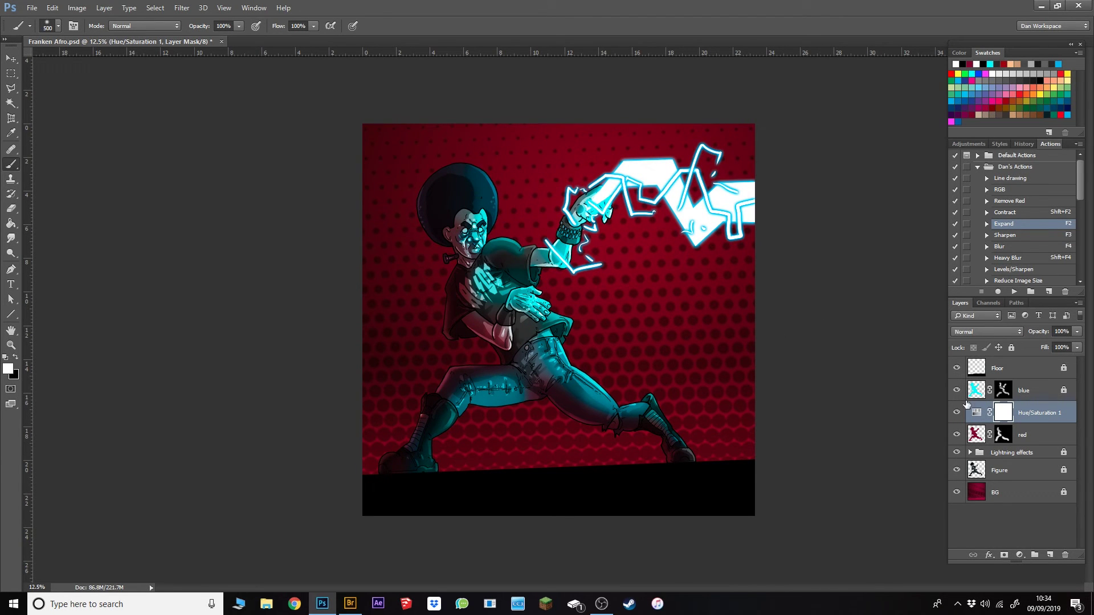
Clip the Hue/Saturation adjustment to the red layer with a clipping mask
right_click(1071, 413)
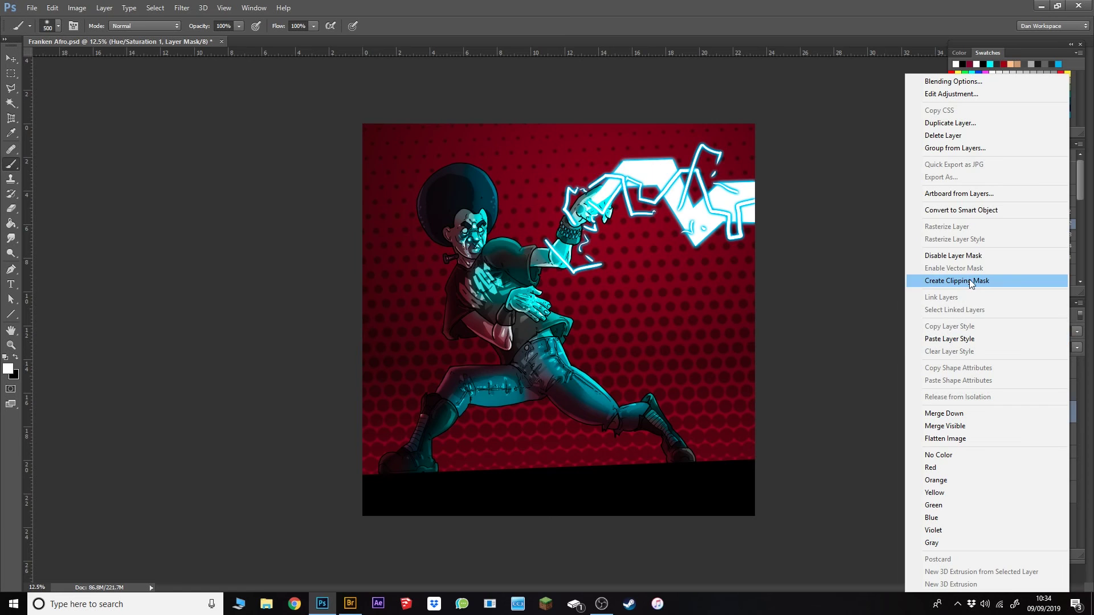
click(1071, 420)
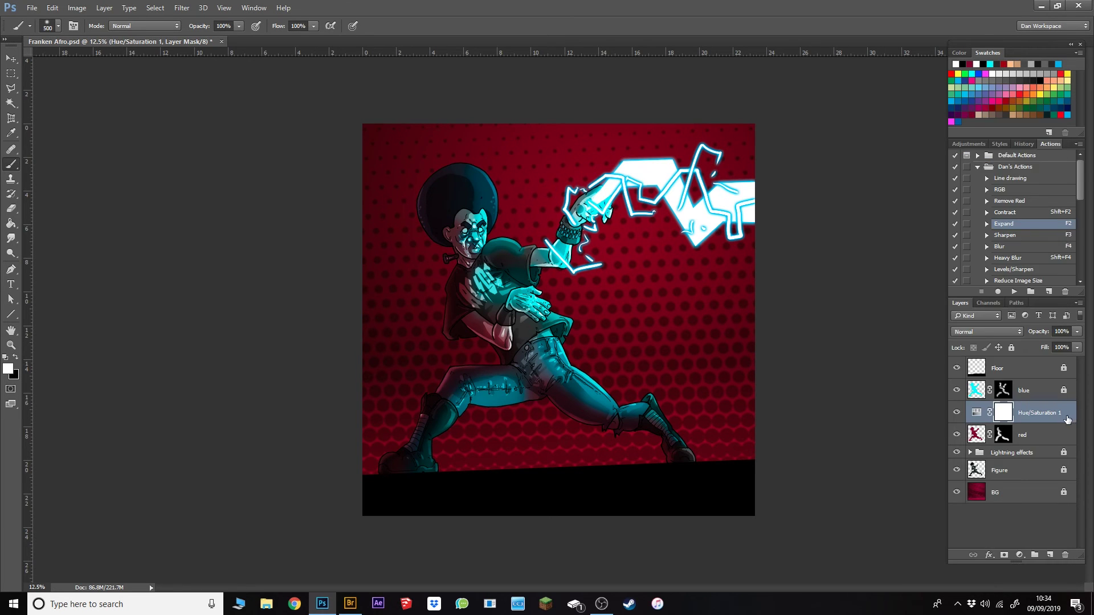
right_click(1067, 419)
click(994, 283)
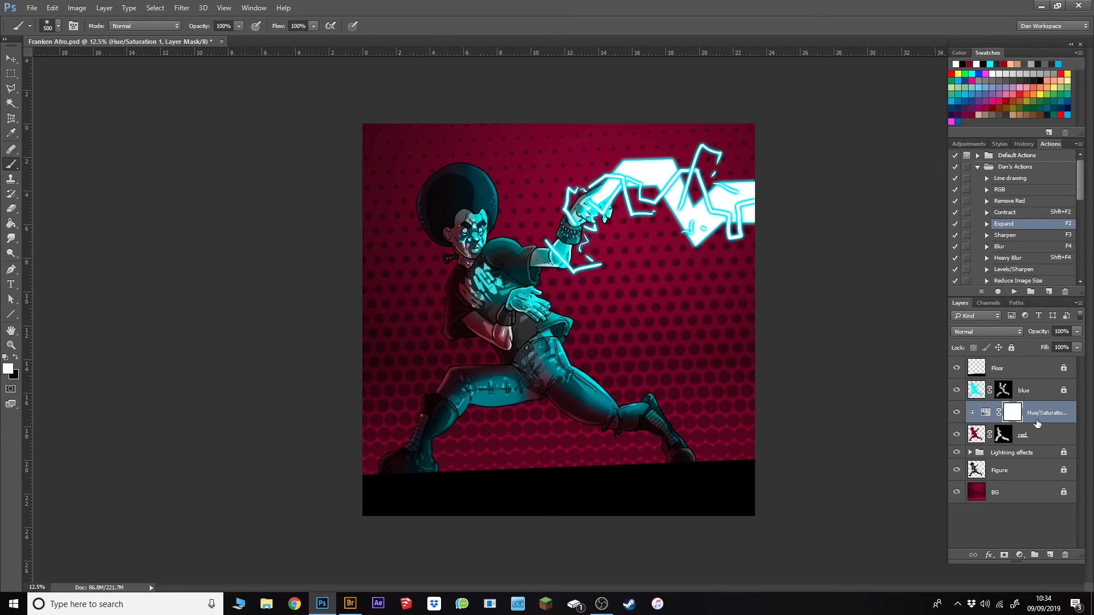
Try a green secondary light by setting the clipped Hue/Saturation adjustment to hue +133 and lightness +20
double_click(986, 415)
drag(296, 242, 331, 238)
mouse_move(326, 239)
mouse_down()
mouse_move(241, 244)
mouse_move(329, 241)
mouse_up()
drag(281, 290, 295, 294)
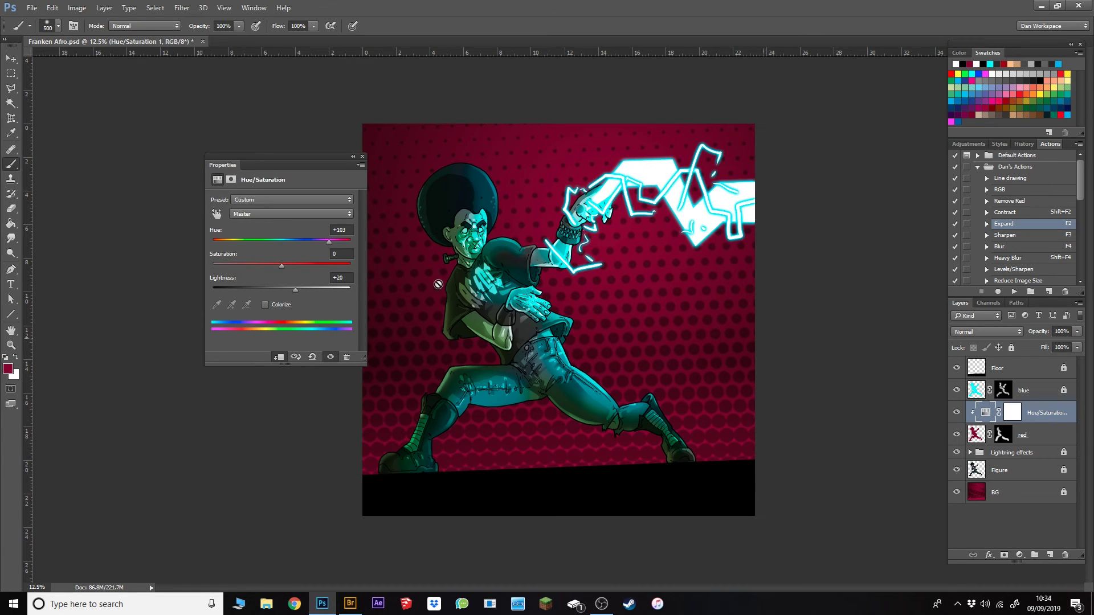
drag(285, 266, 337, 244)
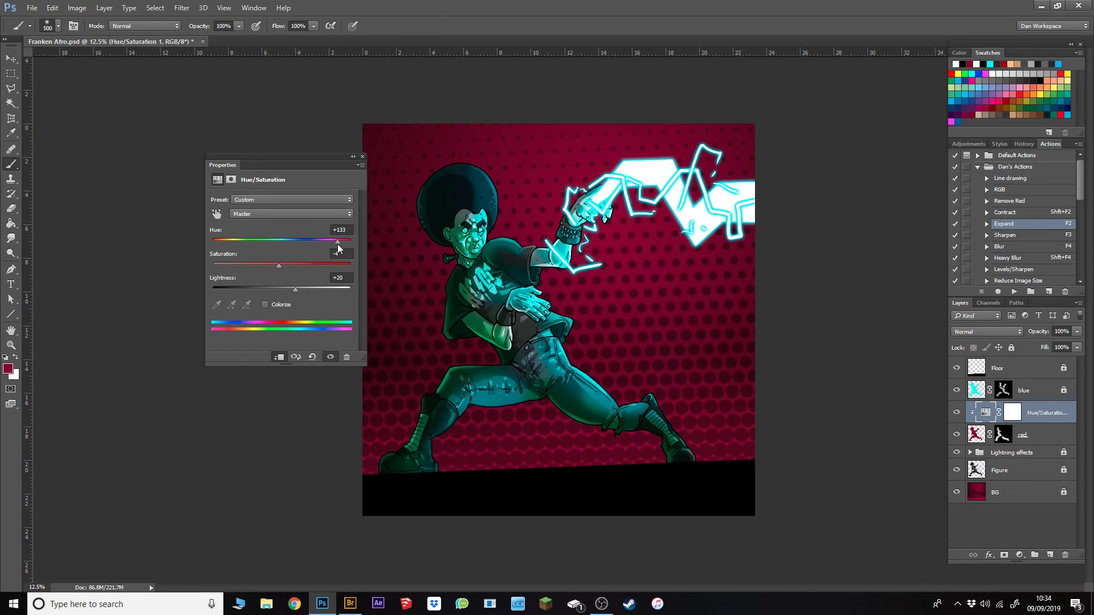
click(363, 157)
Set the clipped Hue/Saturation adjustment to hue -7, saturation +27 and lightness +25
double_click(980, 417)
mouse_move(279, 266)
mouse_down()
mouse_move(265, 271)
mouse_move(285, 272)
mouse_up()
drag(330, 242, 298, 286)
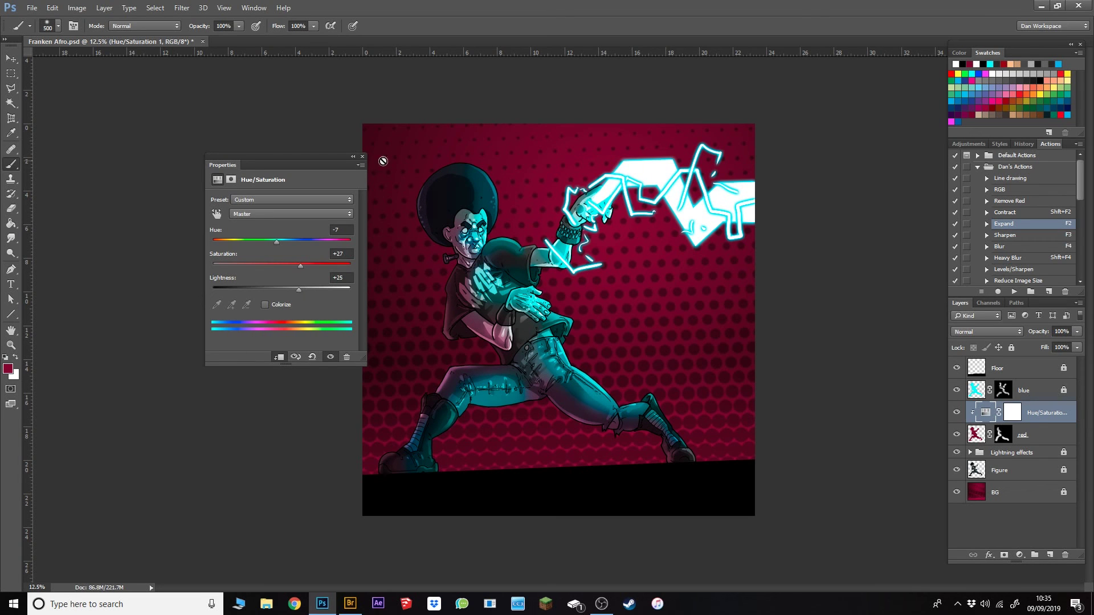
click(362, 157)
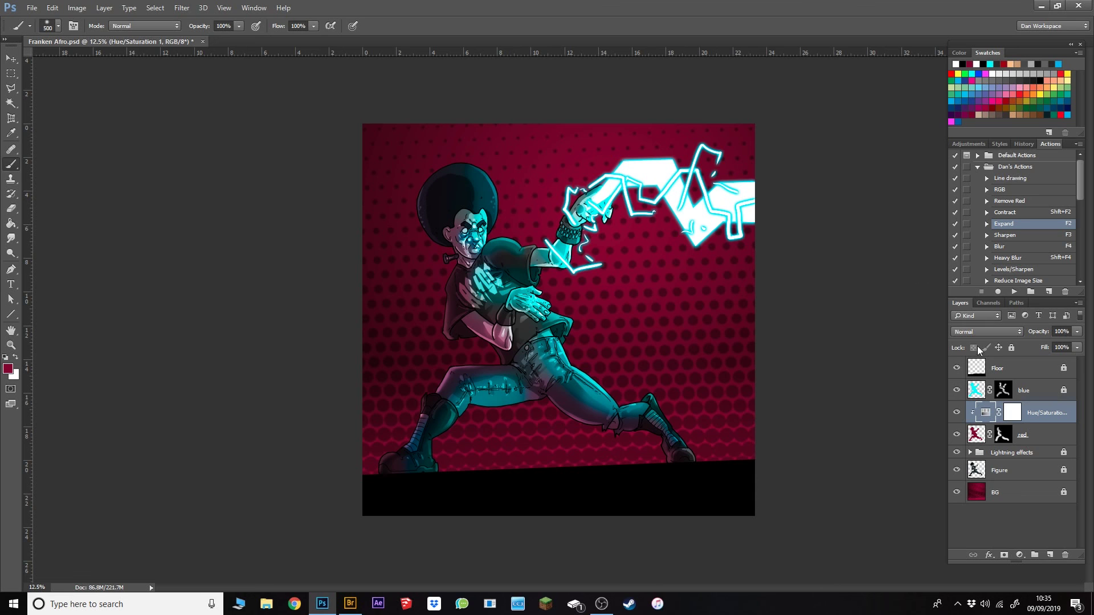
Compare the figure with and without the blue, red and Hue/Saturation lighting layers, leaving them all visible
drag(961, 394, 955, 435)
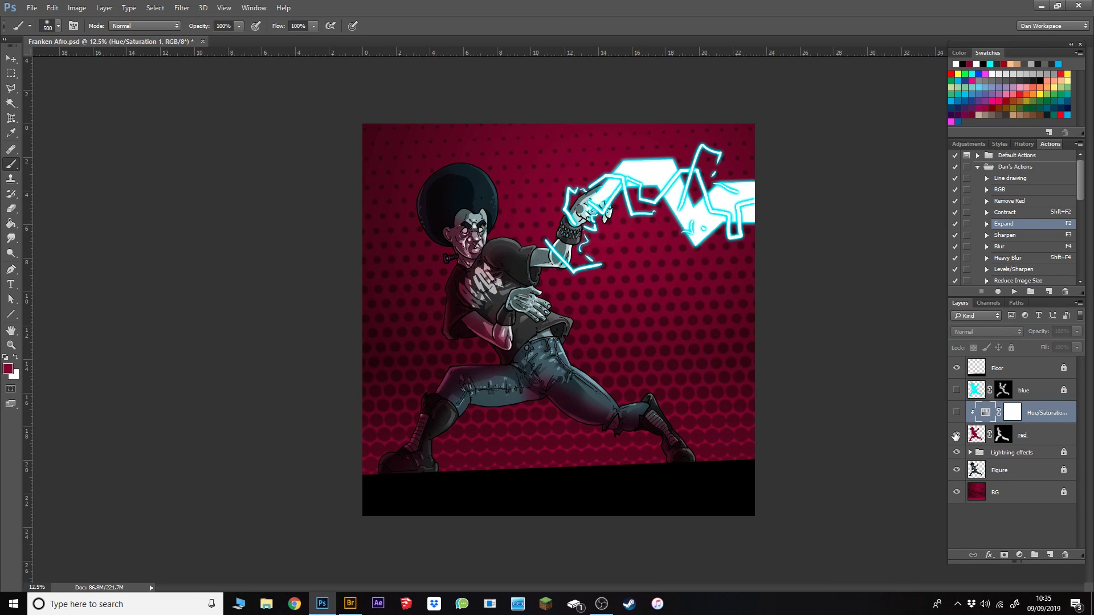
click(956, 415)
click(955, 391)
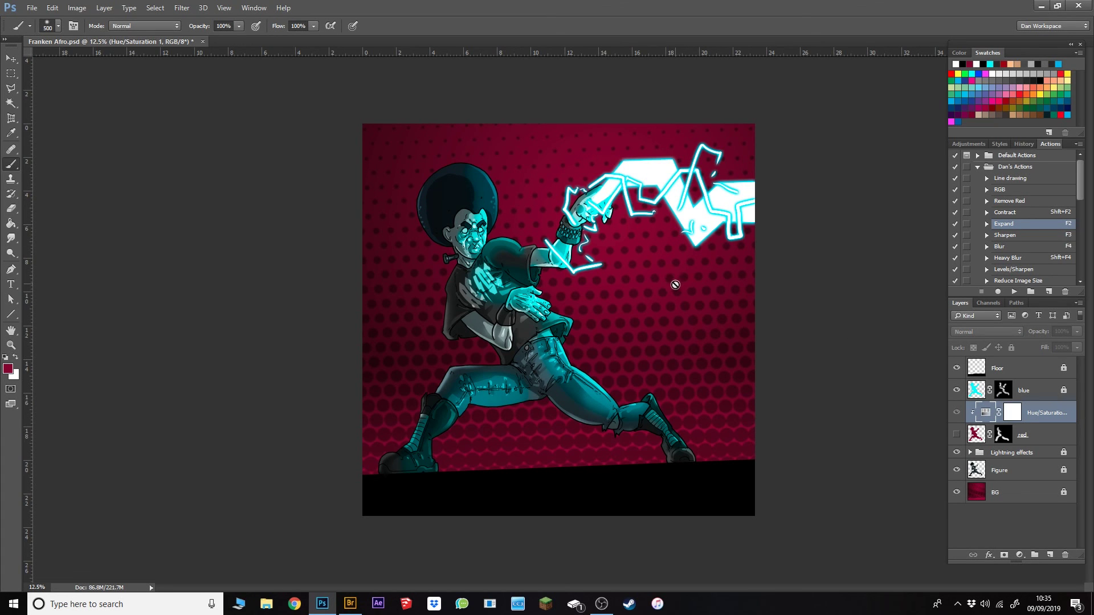
drag(956, 437, 957, 412)
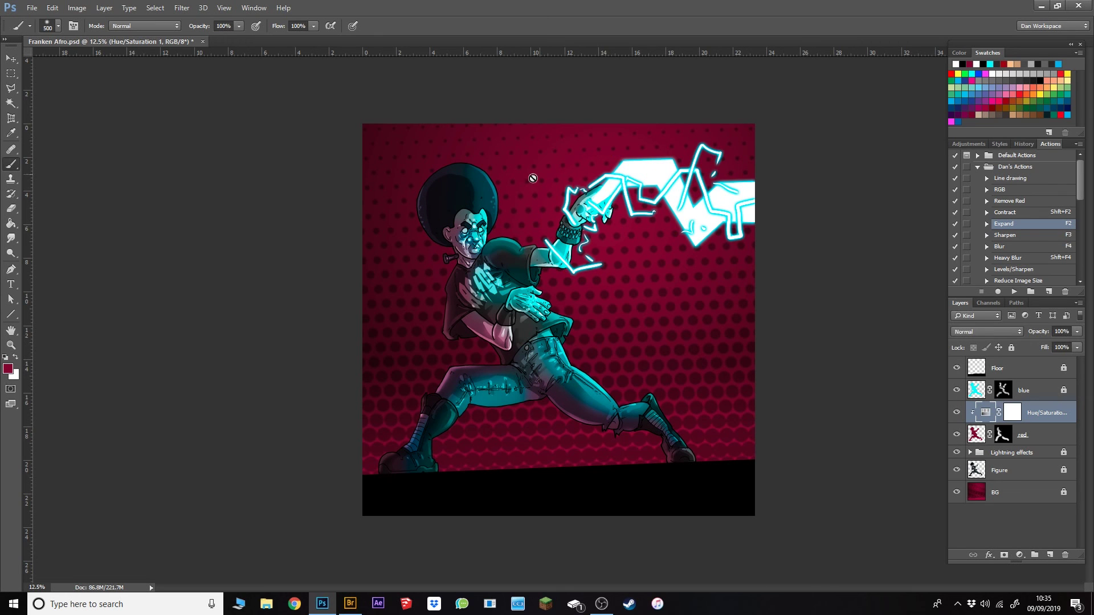